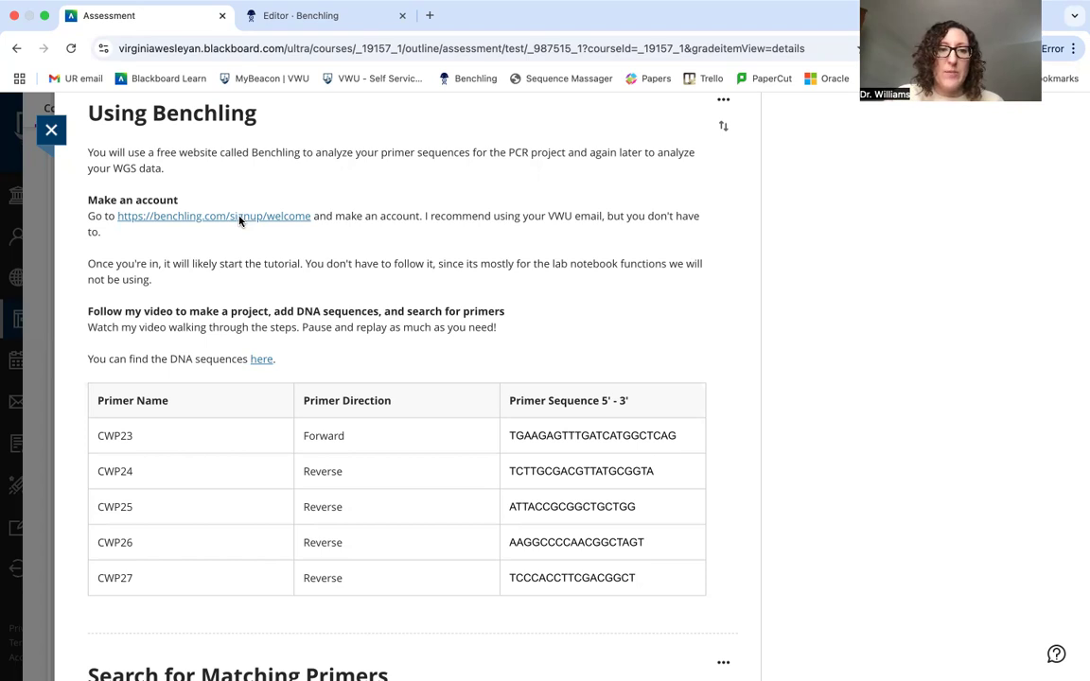
- View the Benchling sign-up page linked in the assignment and close it
{"action": "left_click", "coordinate": [229, 221]}
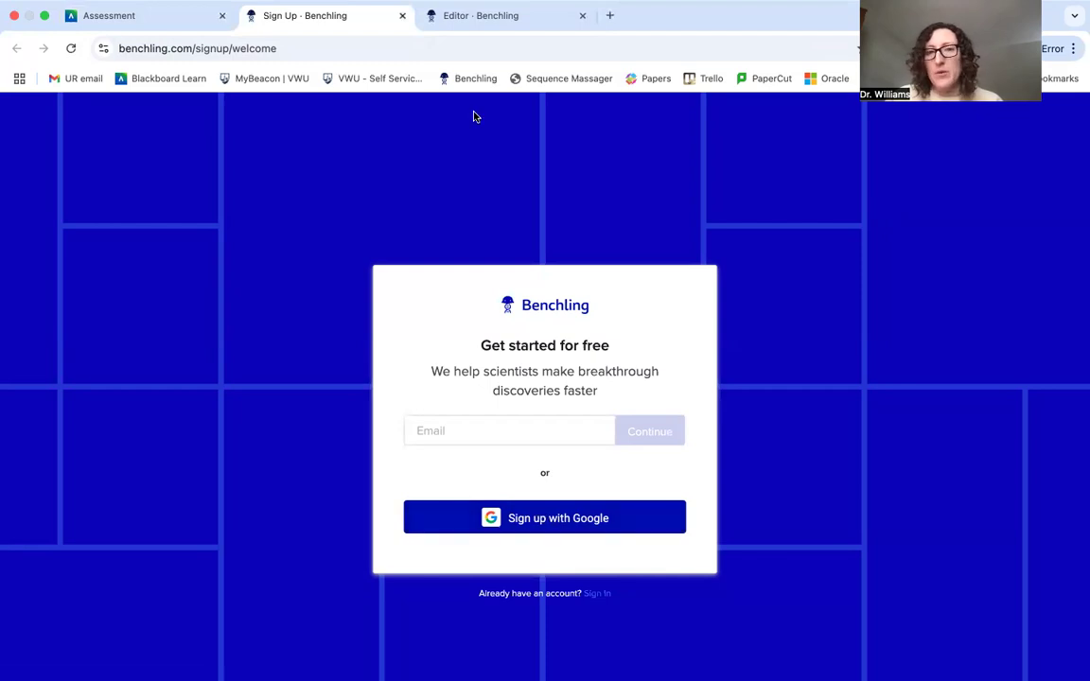
{"action": "left_click", "coordinate": [402, 18]}
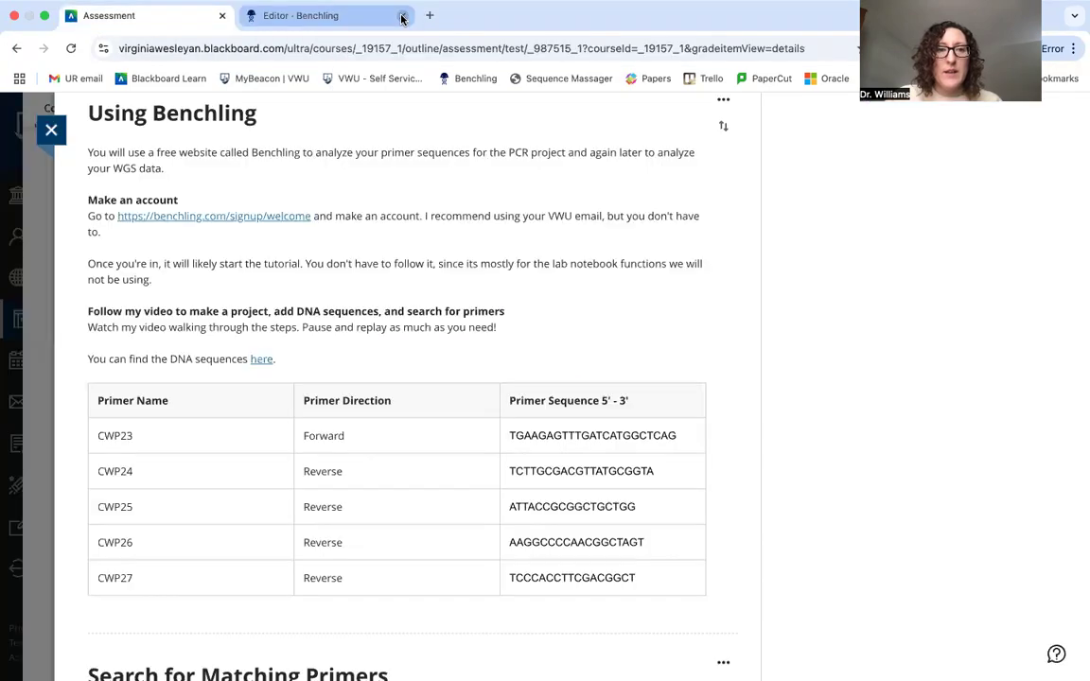
- Switch to the Benchling editor and complete the academic profile with Virginia Wesleyan College, Professor, and Genetics and Genomics
{"action": "left_click", "coordinate": [323, 19]}
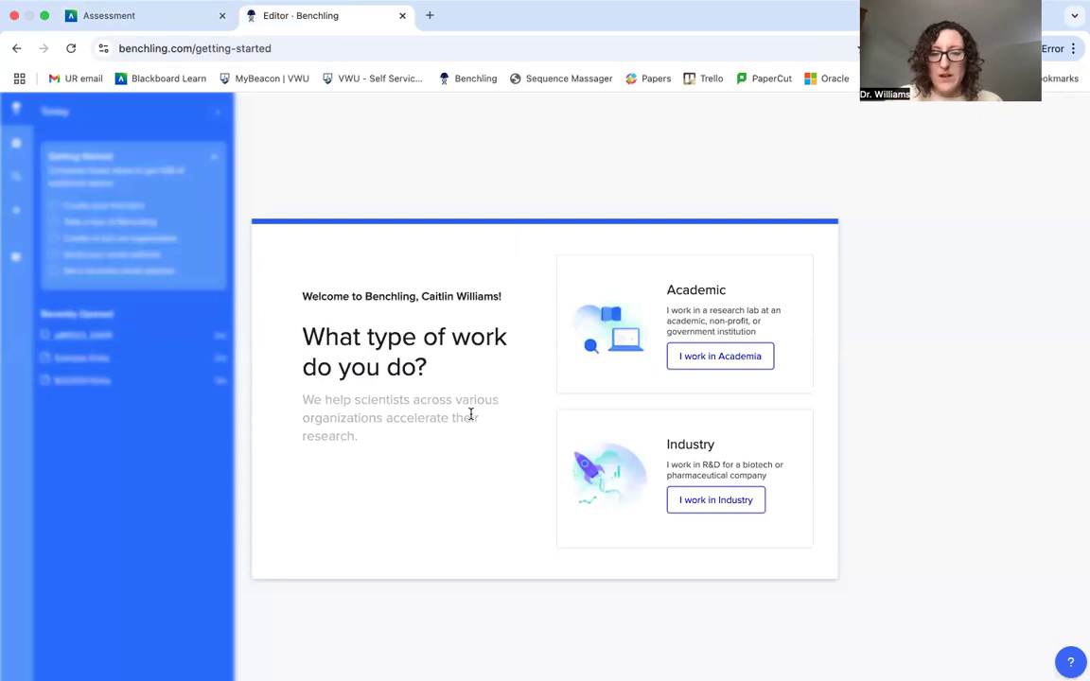
{"action": "left_click", "coordinate": [716, 359]}
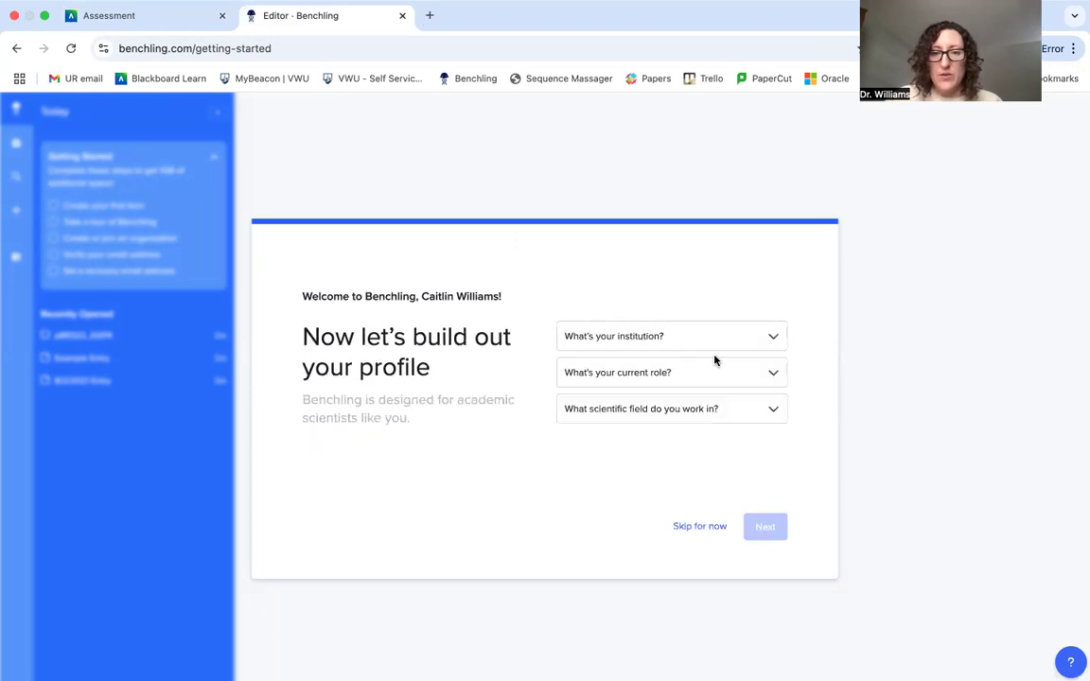
{"action": "left_click", "coordinate": [662, 338]}
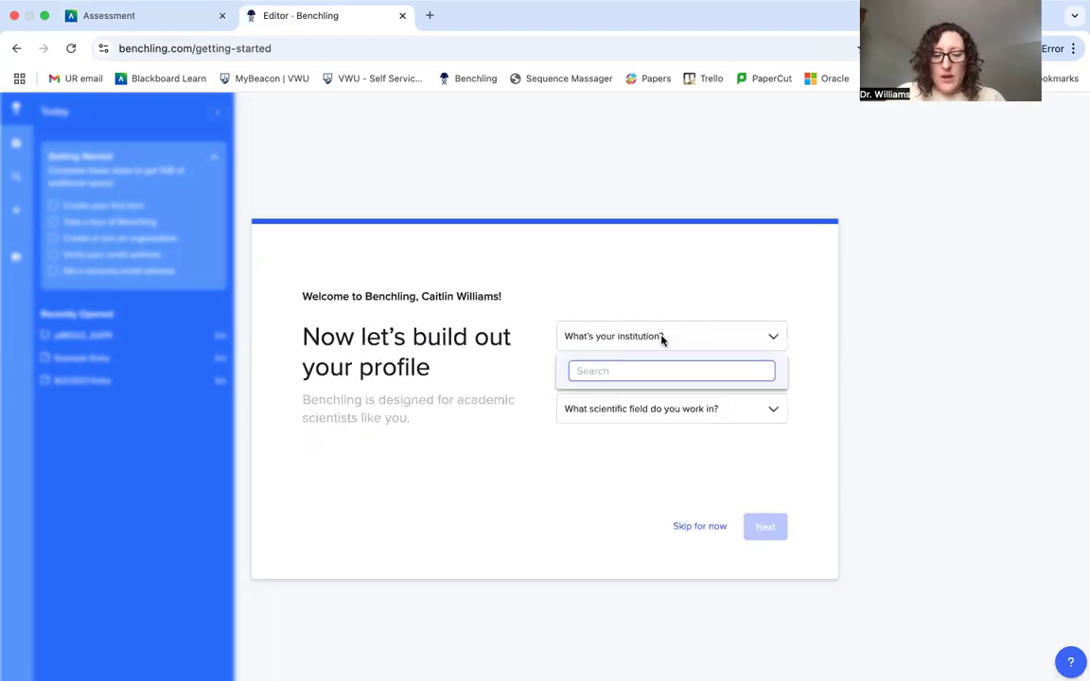
{"action": "type", "text": "Virginia"}
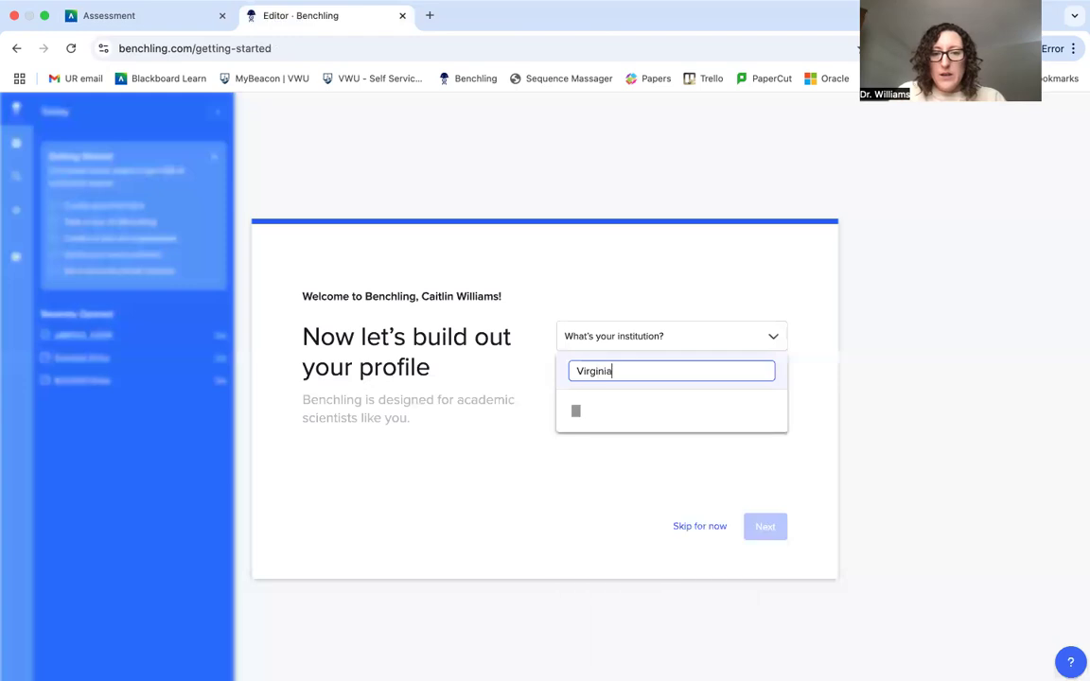
{"action": "type", "text": " Wes"}
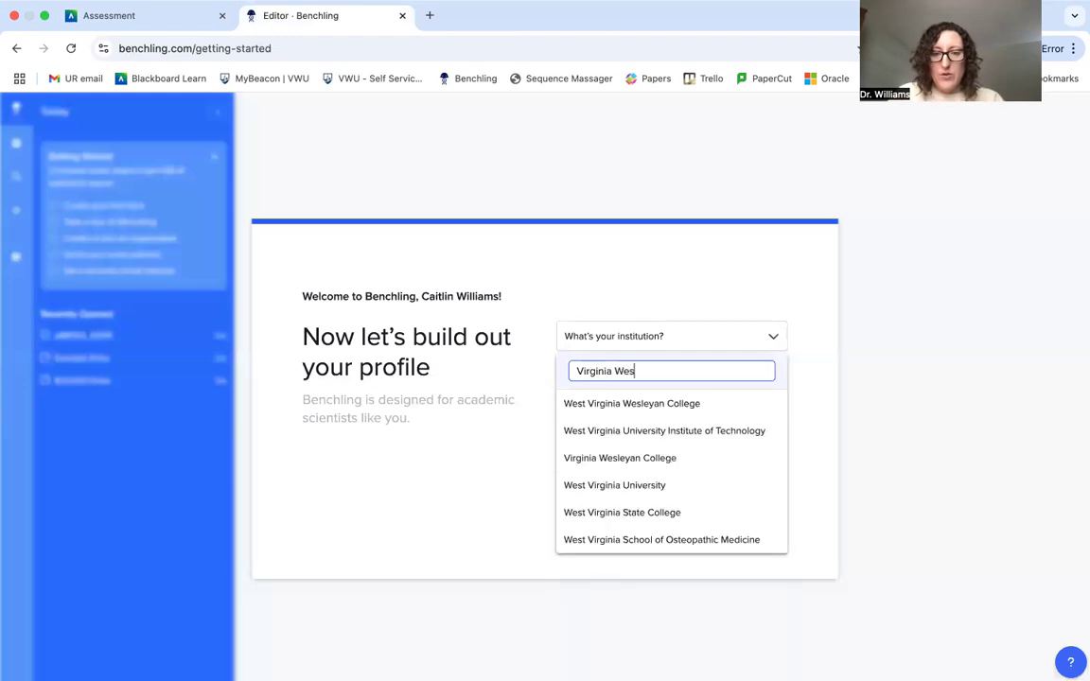
{"action": "left_click", "coordinate": [635, 458]}
{"action": "left_click", "coordinate": [620, 372]}
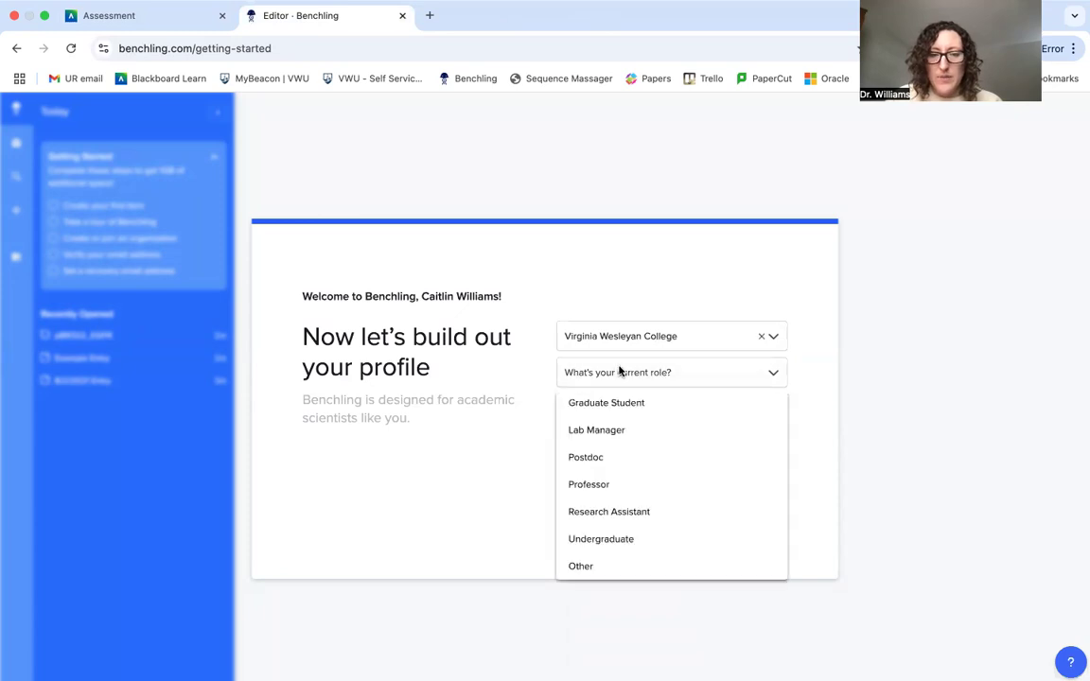
{"action": "left_click", "coordinate": [613, 491]}
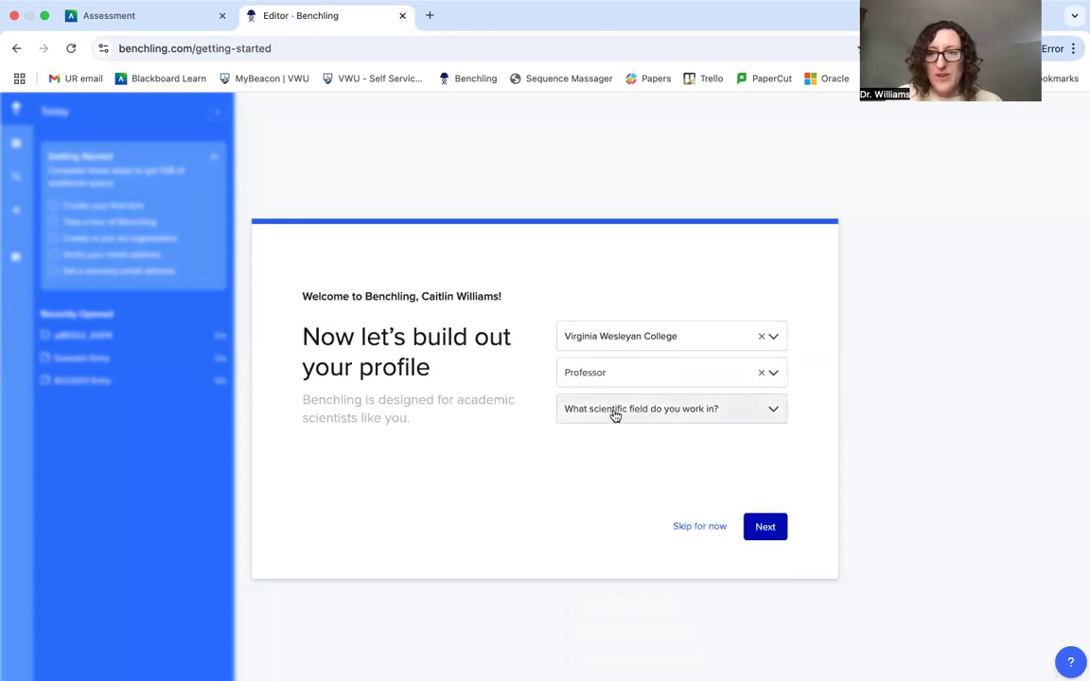
{"action": "left_click", "coordinate": [614, 411]}
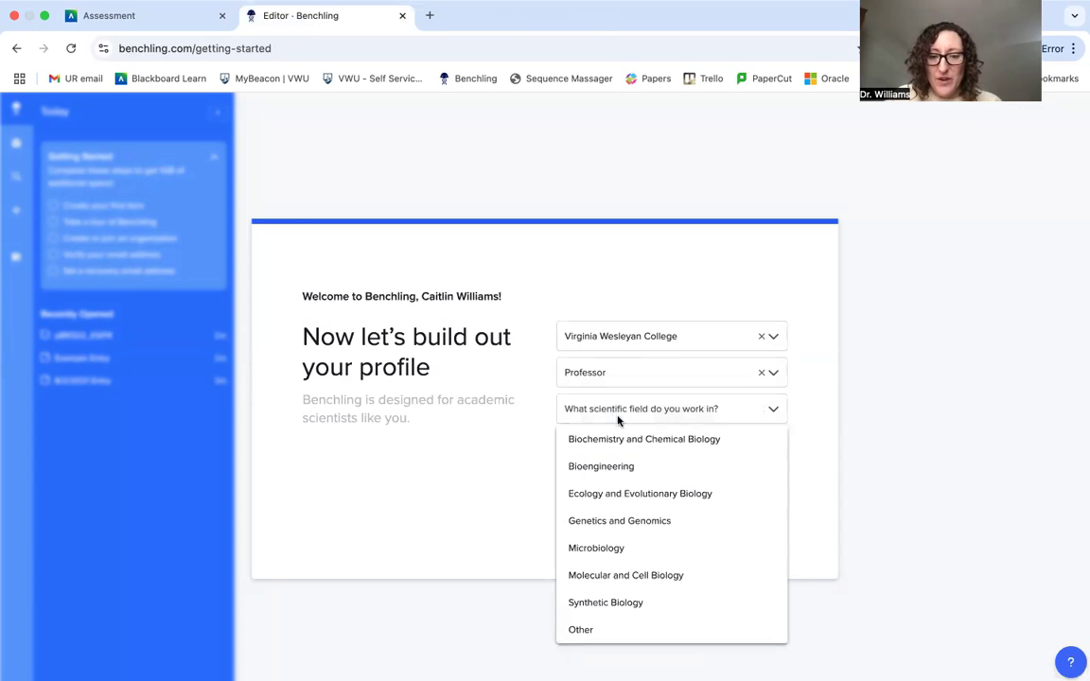
{"action": "left_click", "coordinate": [642, 524]}
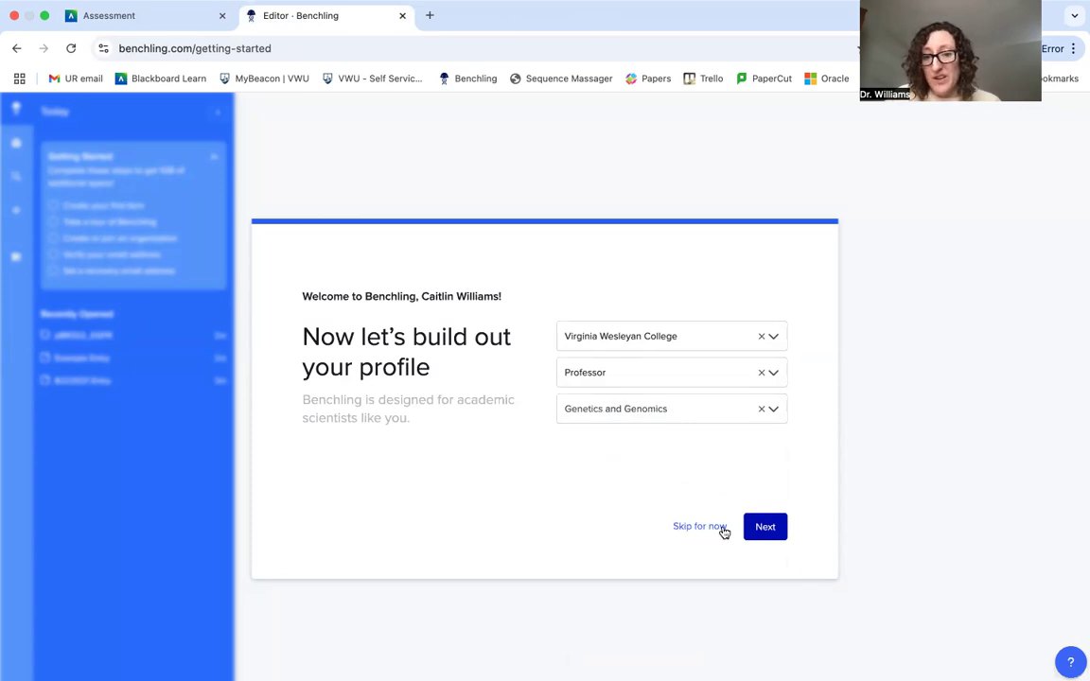
{"action": "left_click", "coordinate": [755, 527]}
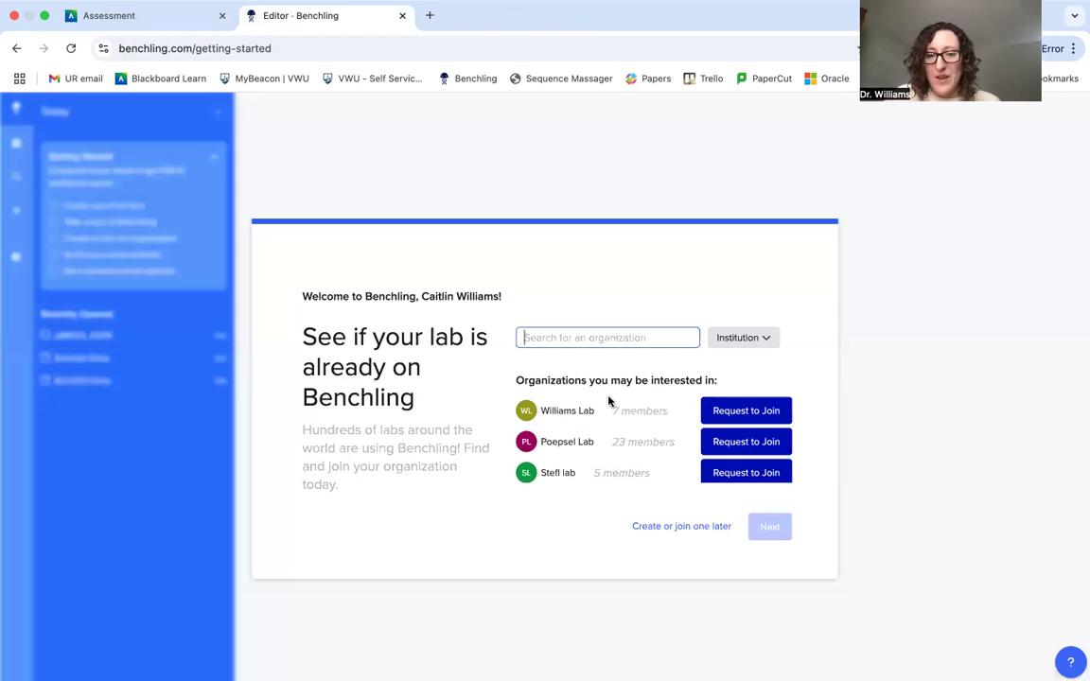
- Postpone joining an organization and choose to see a Molecular Biology sequence first
{"action": "left_click", "coordinate": [669, 531]}
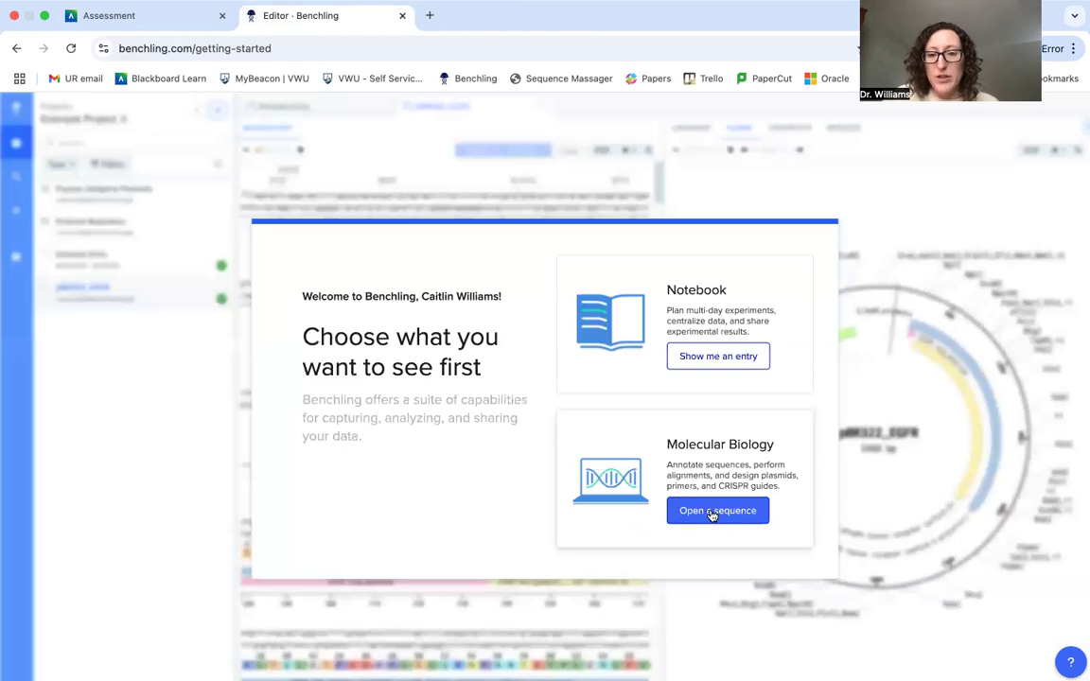
{"action": "left_click", "coordinate": [712, 513]}
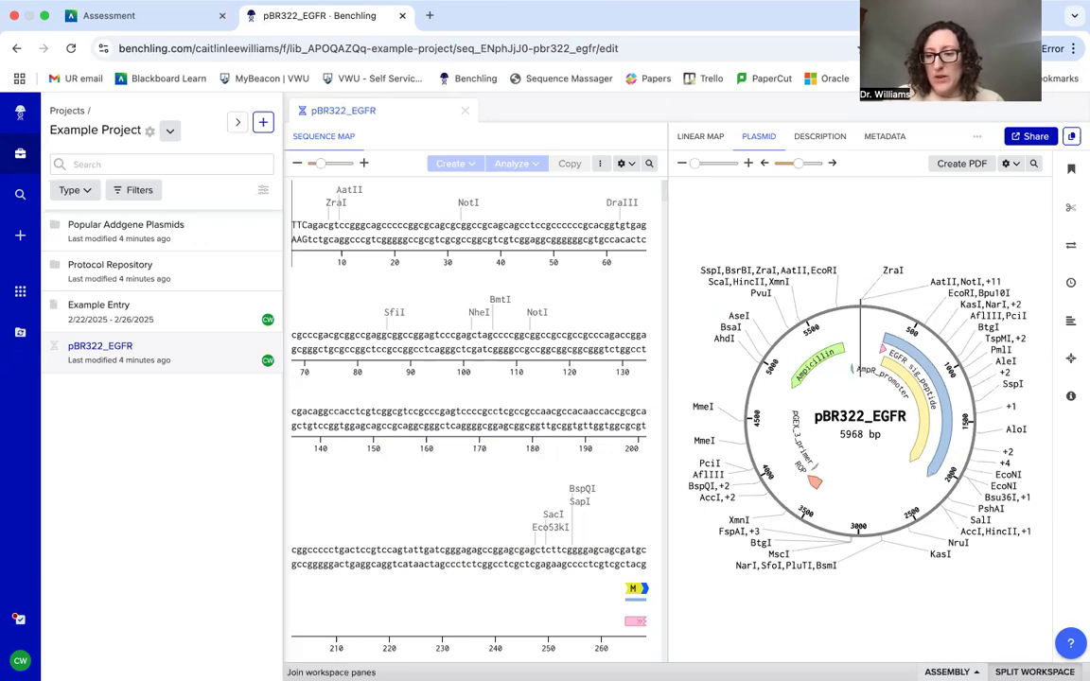
- Merge the split workspace into one pane and view the pBR322_EGFR plasmid map and sequence map
{"action": "left_click", "coordinate": [1035, 672]}
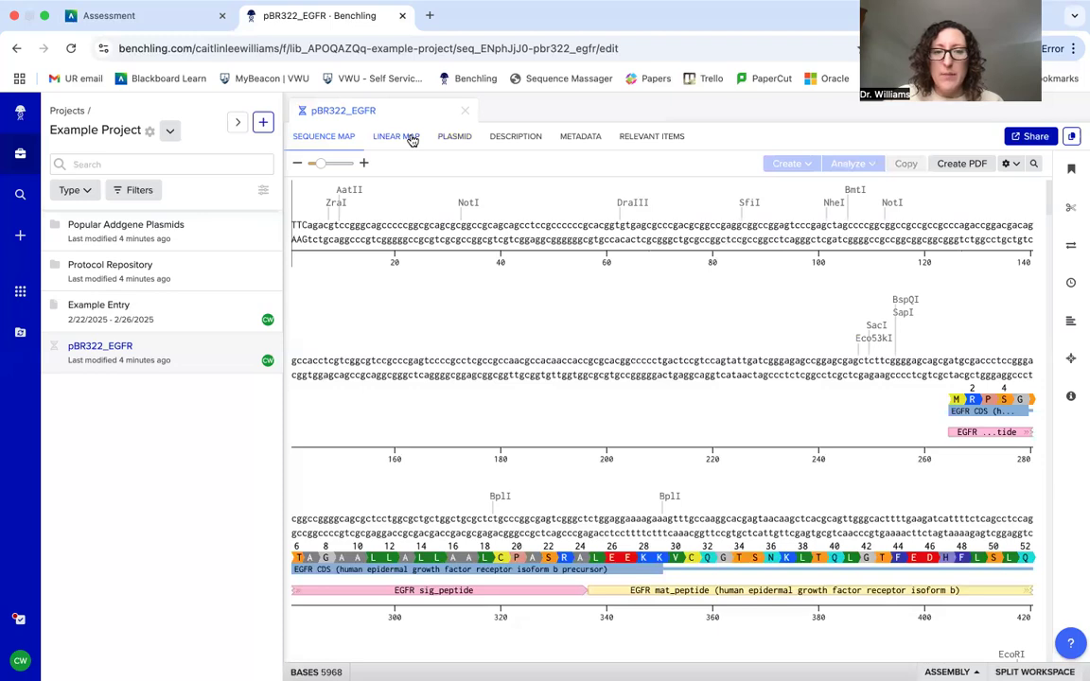
{"action": "left_click", "coordinate": [454, 138]}
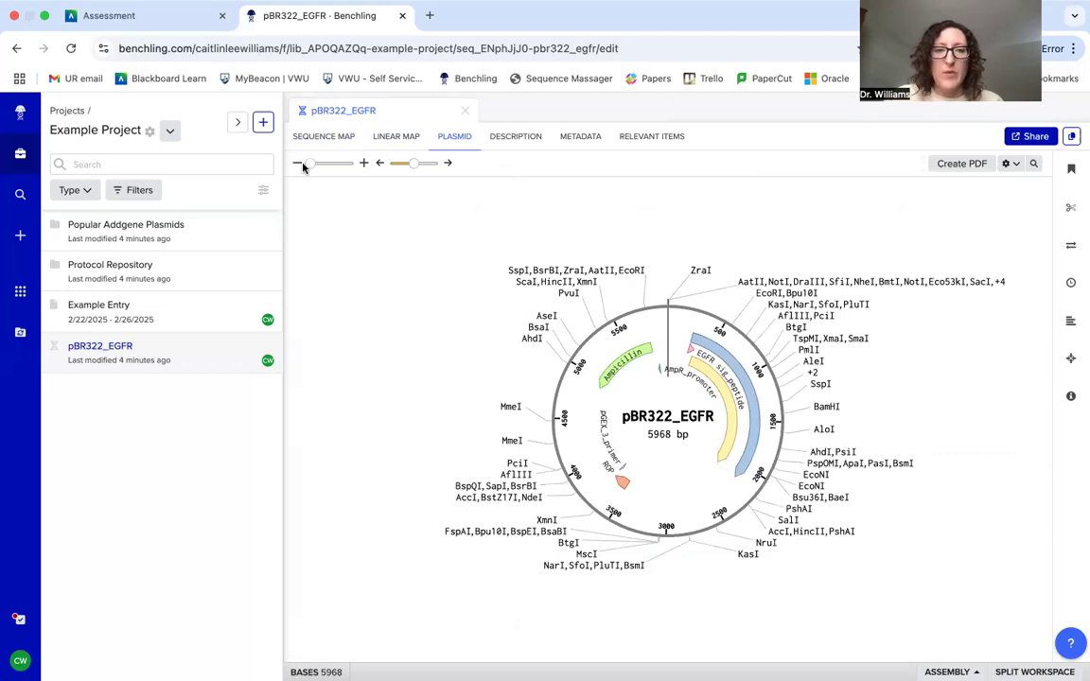
{"action": "left_click", "coordinate": [322, 140]}
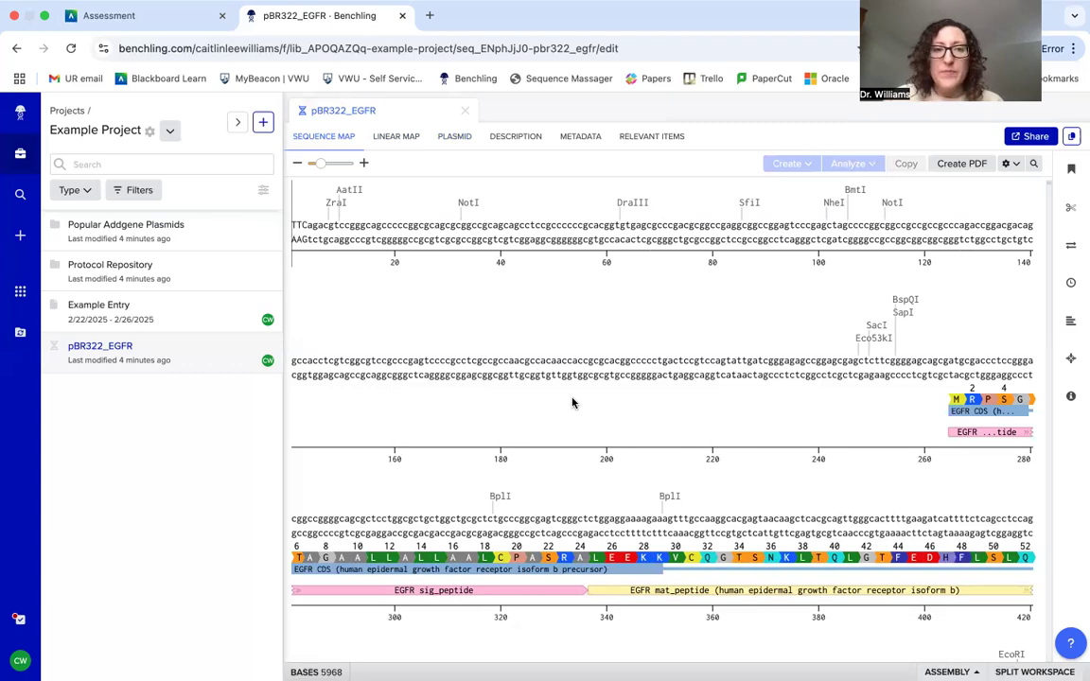
{"action": "scroll", "coordinate": [572, 403], "scroll_direction": "down", "scroll_amount": 5}
{"action": "scroll", "coordinate": [572, 403], "scroll_direction": "up", "scroll_amount": 5}
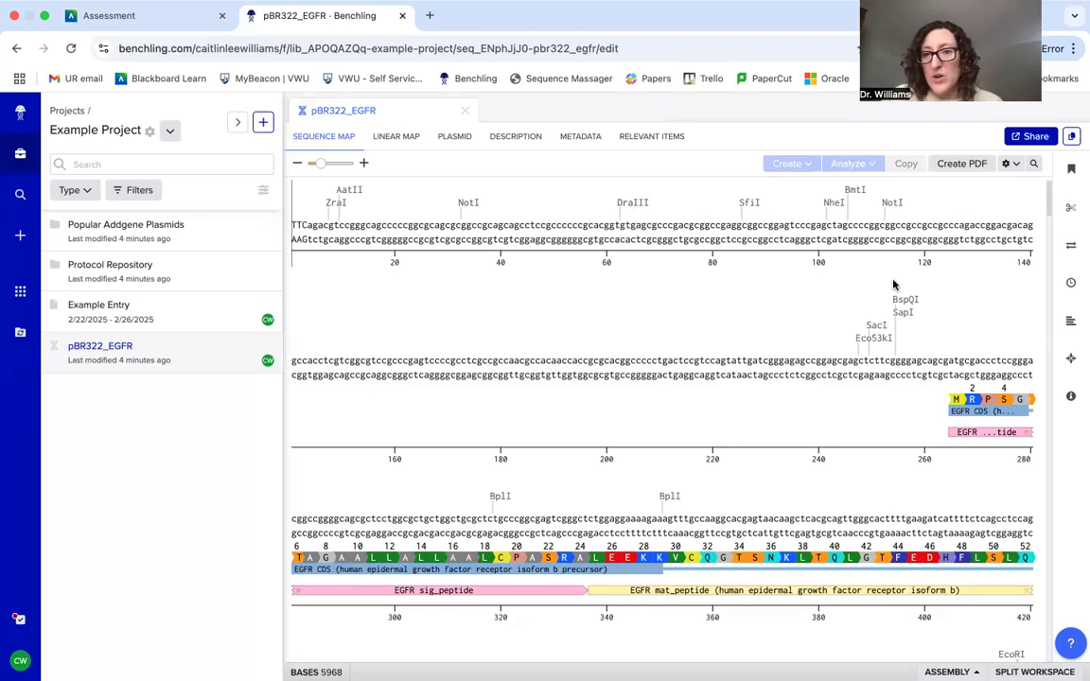
- Set the cut sites visible on maps to "None (except selected and compatible with them)", keeping the Deduplicated commercial enzyme list
{"action": "left_click", "coordinate": [1072, 215]}
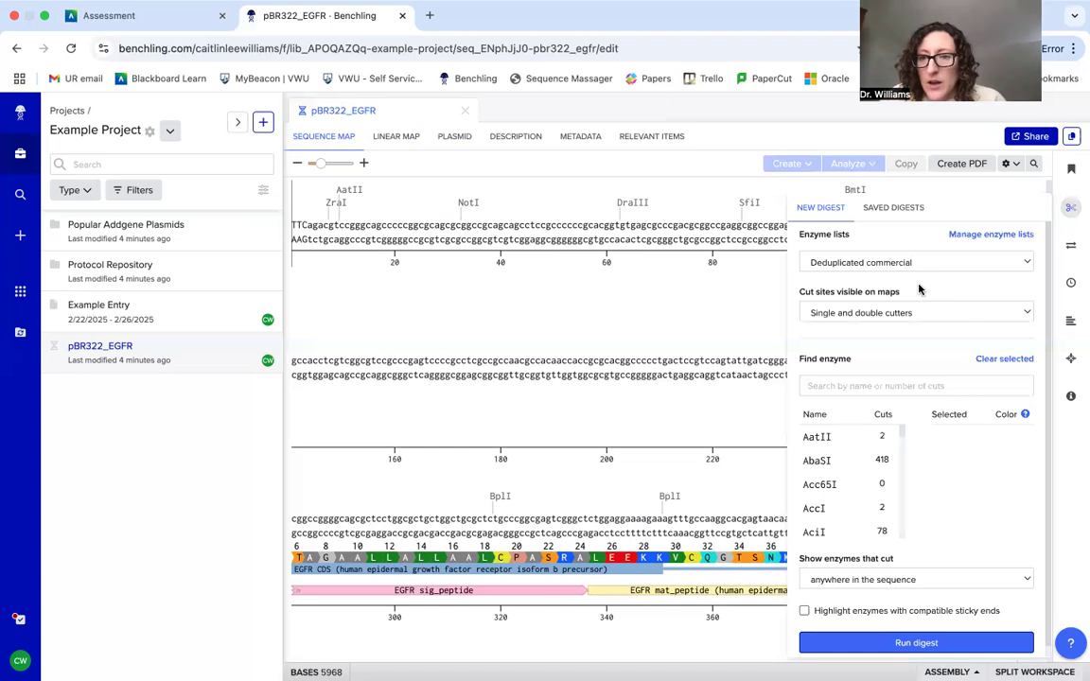
{"action": "left_click", "coordinate": [862, 265]}
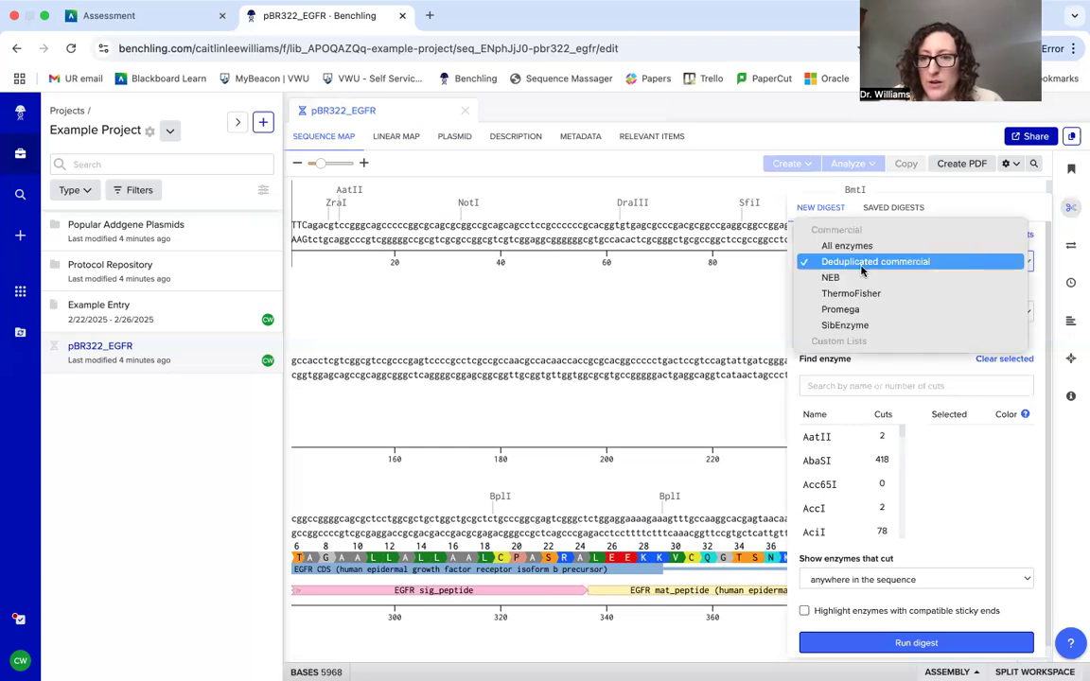
{"action": "left_click", "coordinate": [861, 269]}
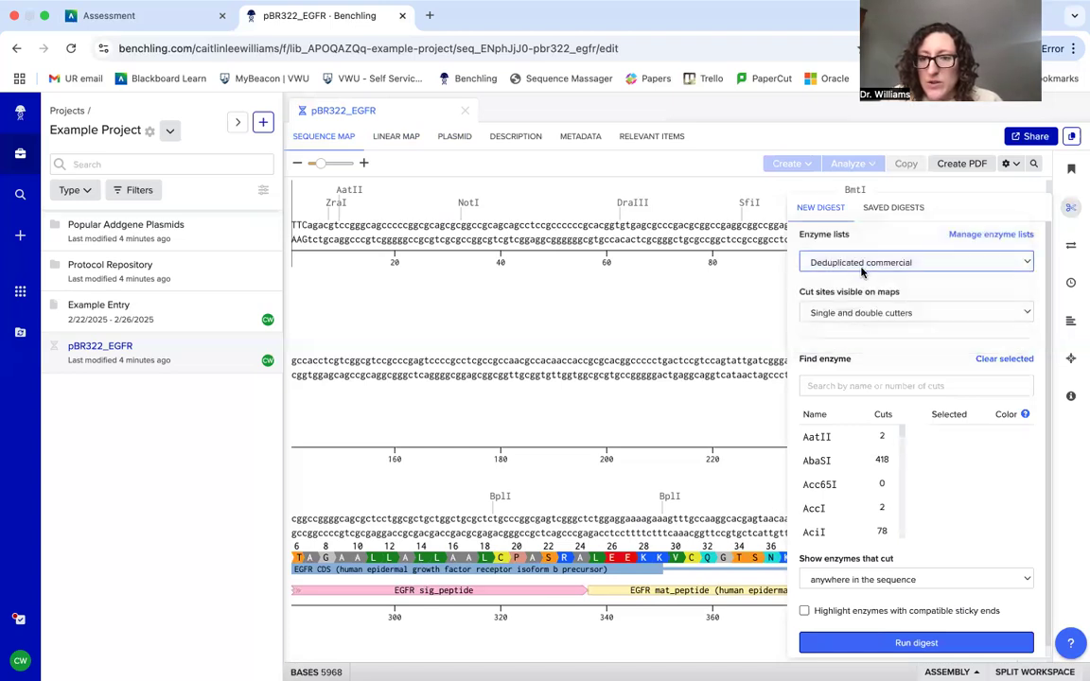
{"action": "left_click", "coordinate": [881, 315]}
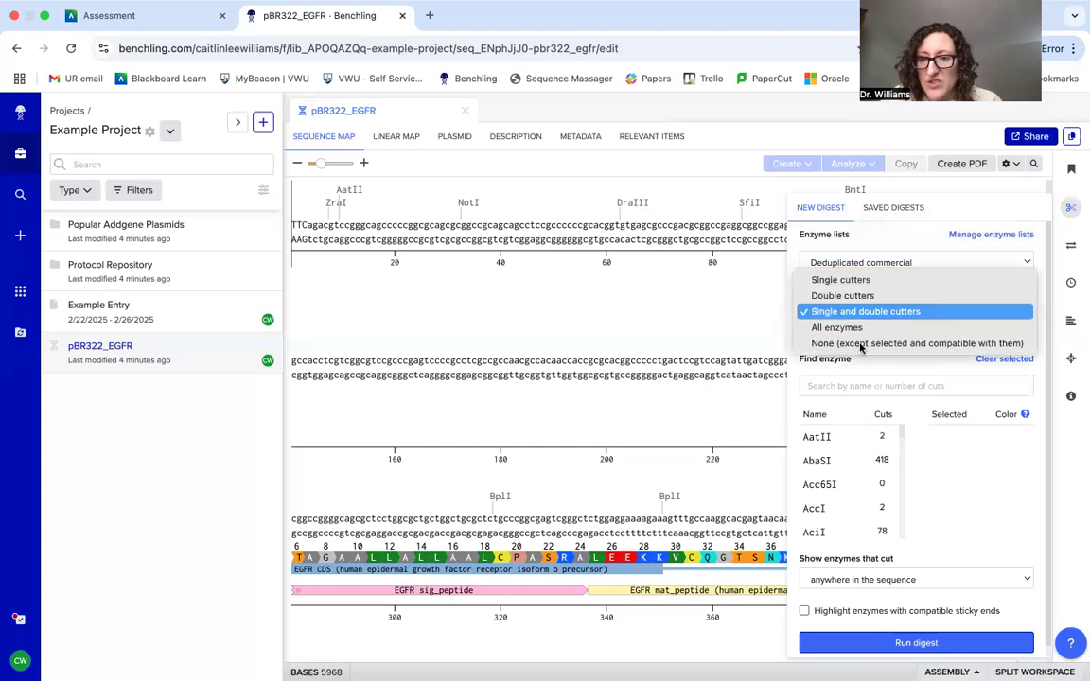
{"action": "left_click", "coordinate": [861, 347]}
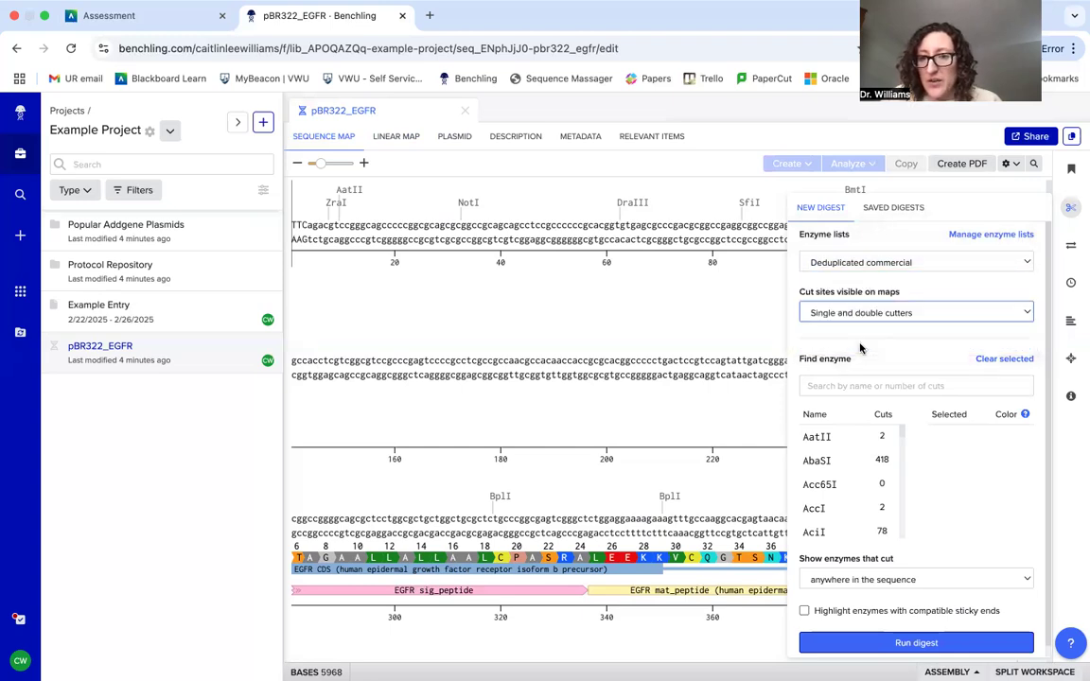
{"action": "left_click", "coordinate": [1072, 210]}
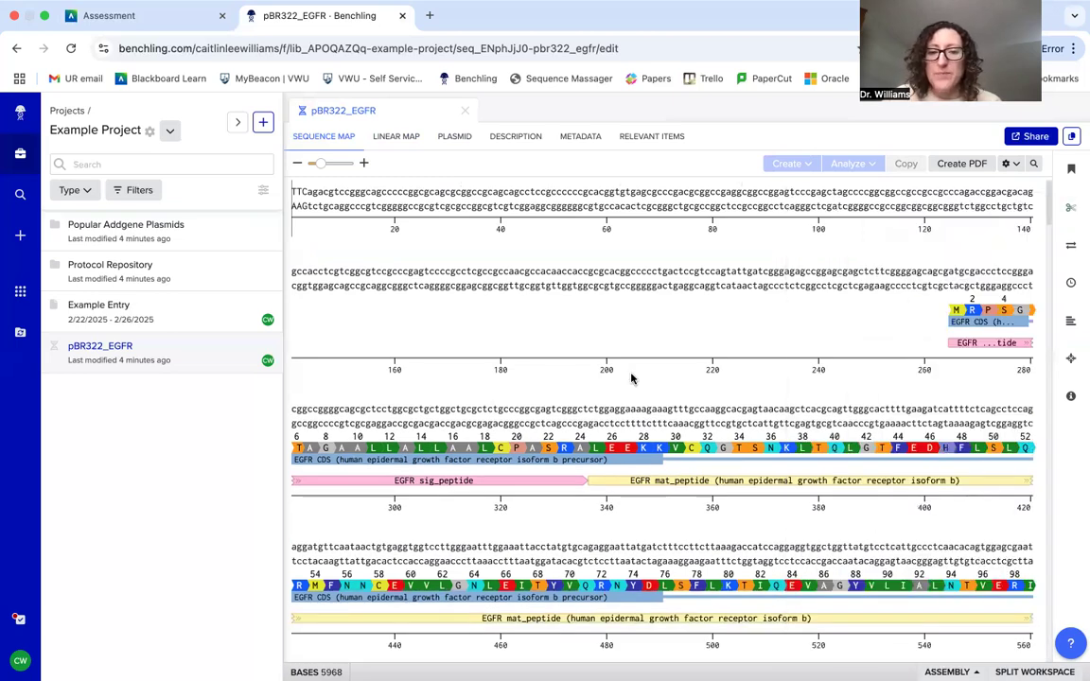
- Examine the EGFR annotations and translation in the sequence map, highlighting the codons of the first few amino acids
{"action": "scroll", "coordinate": [632, 379], "scroll_direction": "down", "scroll_amount": 6}
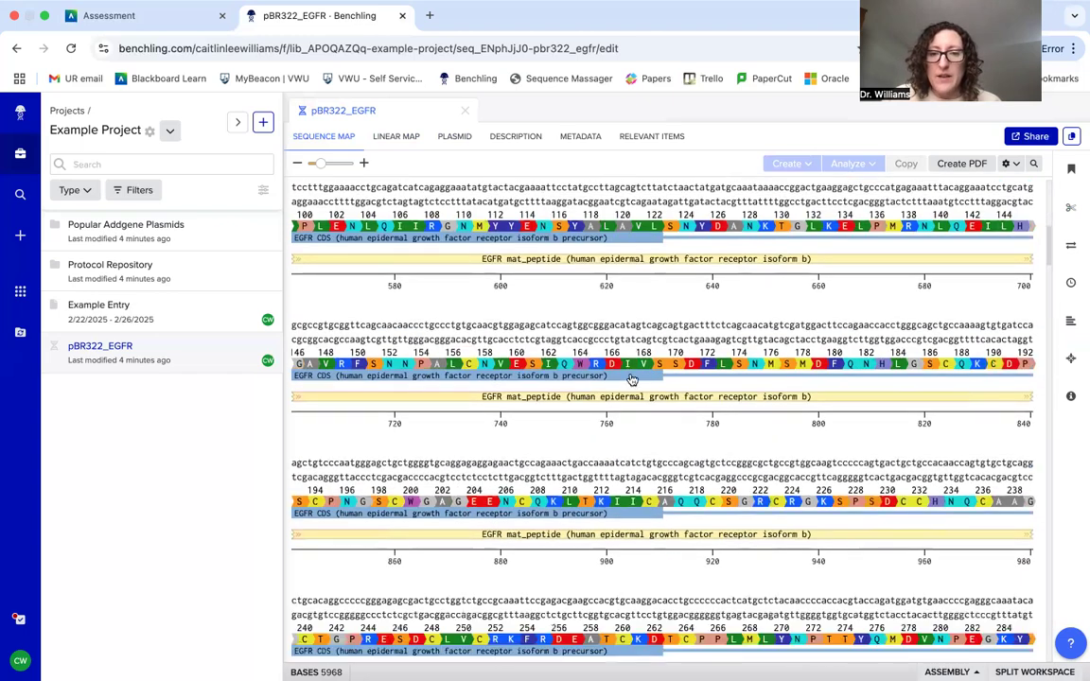
{"action": "scroll", "coordinate": [606, 378], "scroll_direction": "up", "scroll_amount": 5}
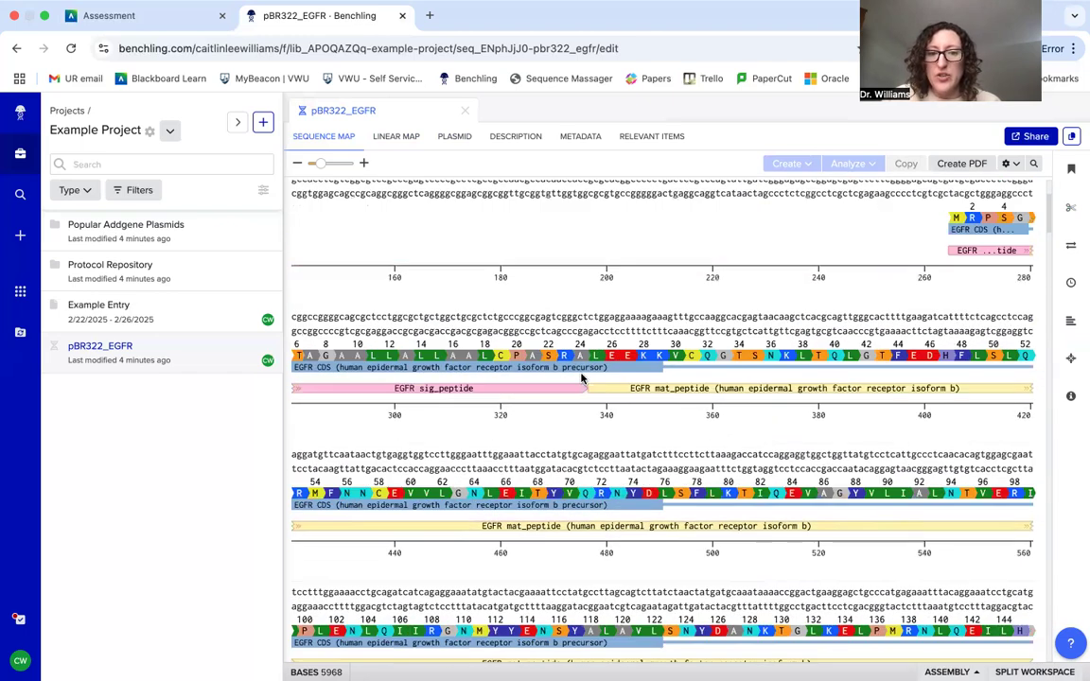
{"action": "scroll", "coordinate": [582, 379], "scroll_direction": "down", "scroll_amount": 1}
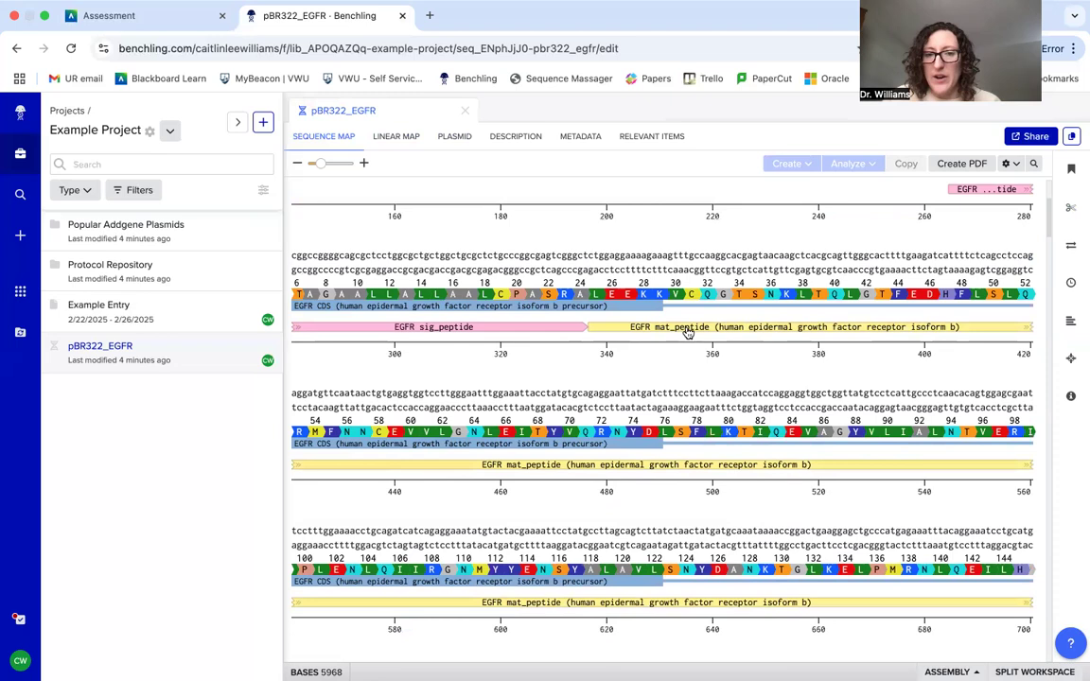
{"action": "scroll", "coordinate": [688, 332], "scroll_direction": "up", "scroll_amount": 1}
{"action": "scroll", "coordinate": [688, 331], "scroll_direction": "up", "scroll_amount": 1}
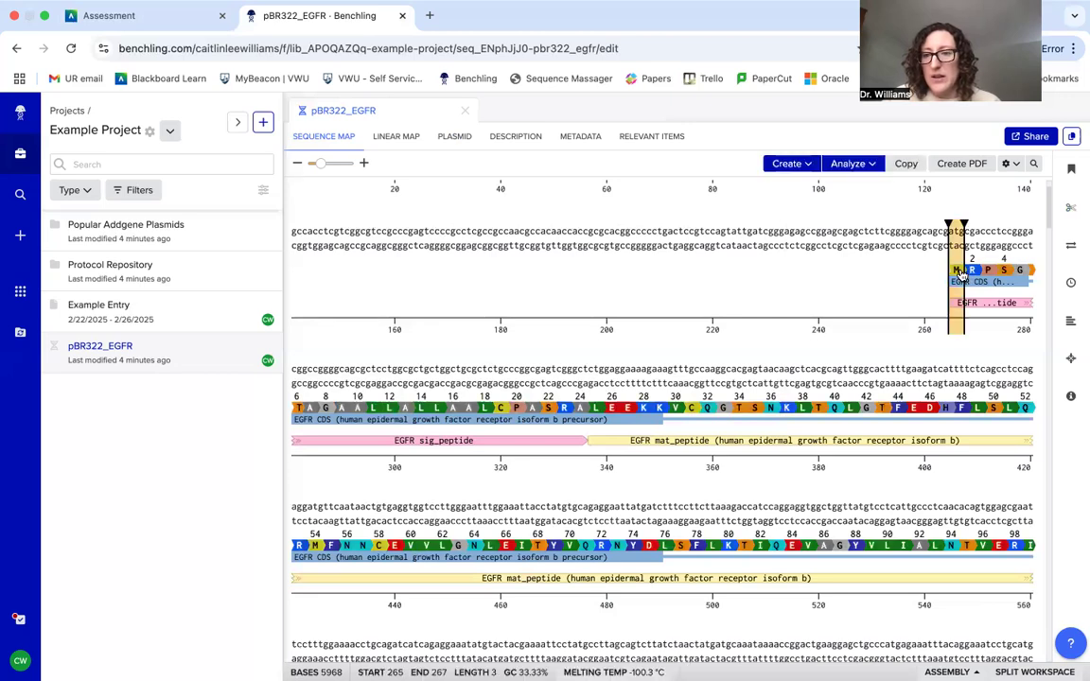
{"action": "left_click", "coordinate": [988, 271]}
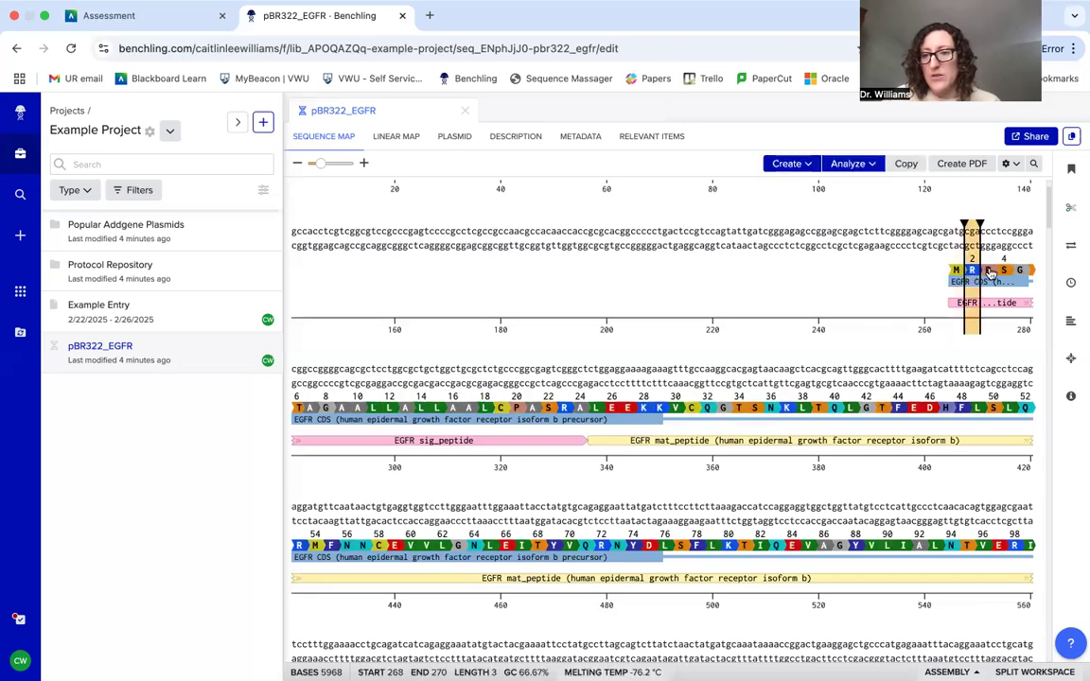
{"action": "left_click", "coordinate": [990, 271]}
{"action": "left_click", "coordinate": [1004, 275]}
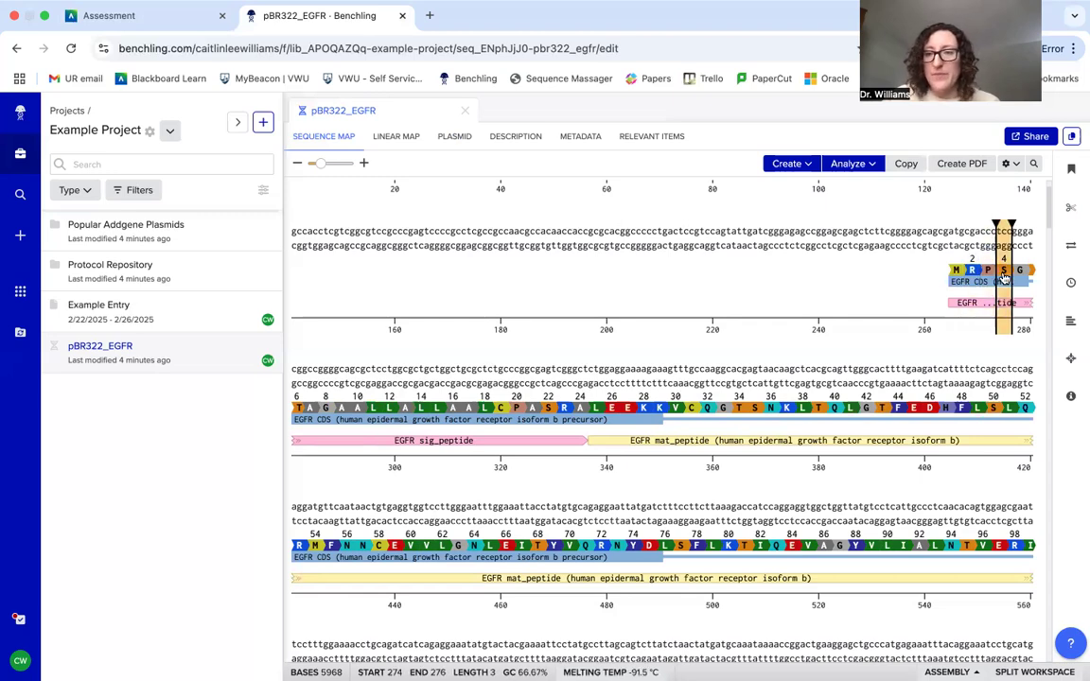
{"action": "scroll", "coordinate": [645, 419], "scroll_direction": "down", "scroll_amount": 5}
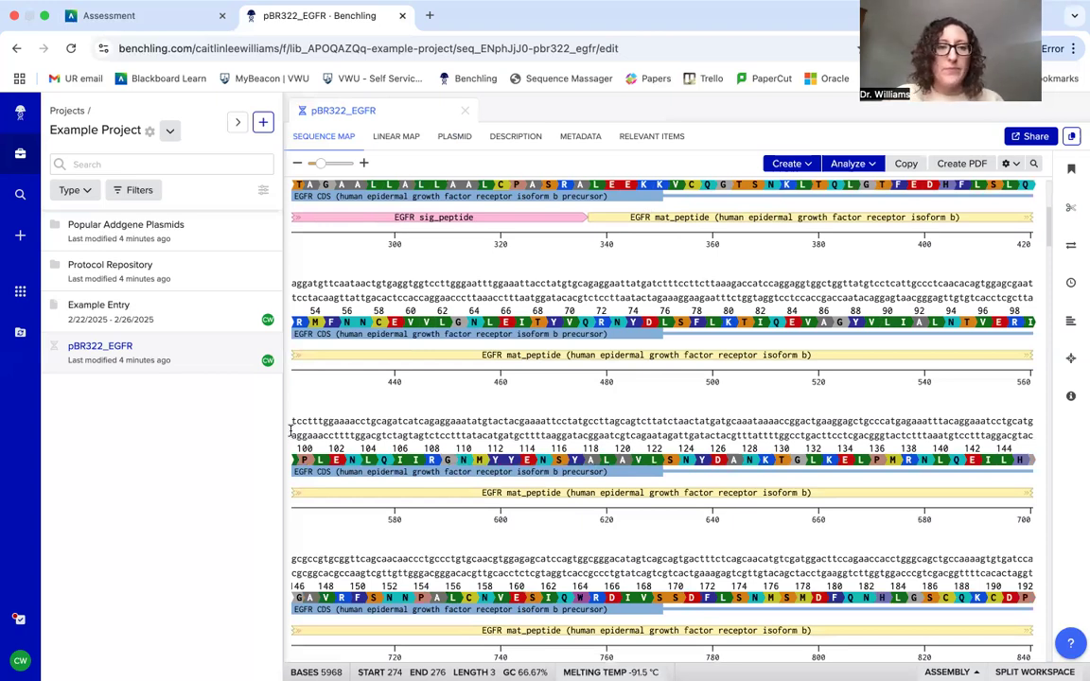
{"action": "scroll", "coordinate": [663, 417], "scroll_direction": "up", "scroll_amount": 5}
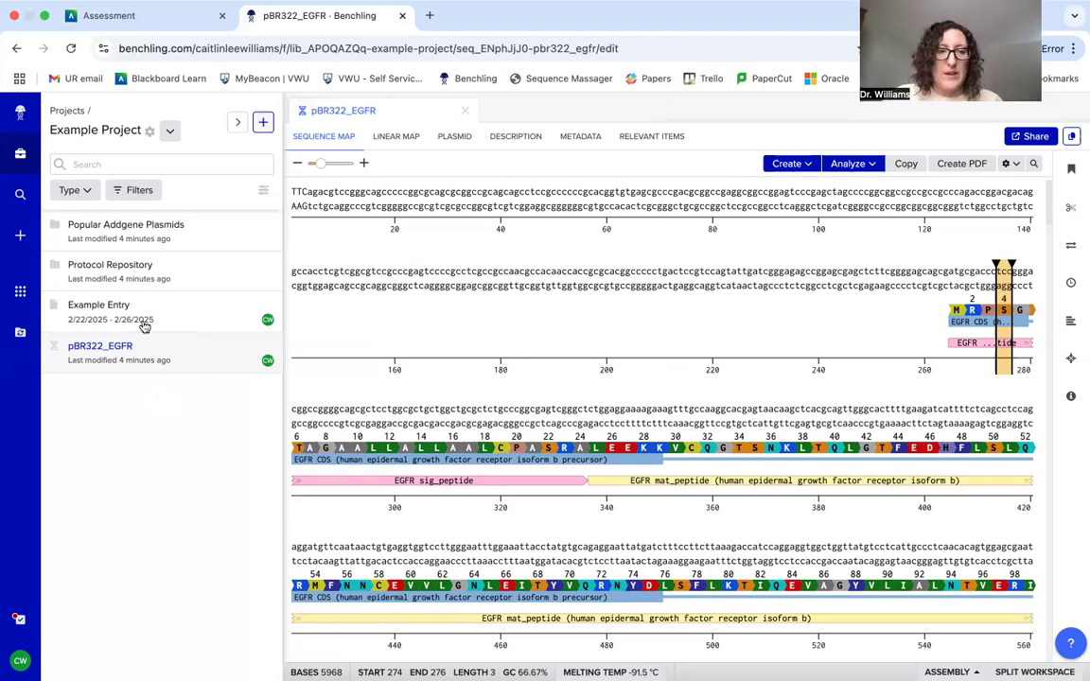
- Create a folder named BIO*288 inside Example Project
{"action": "left_click", "coordinate": [264, 124]}
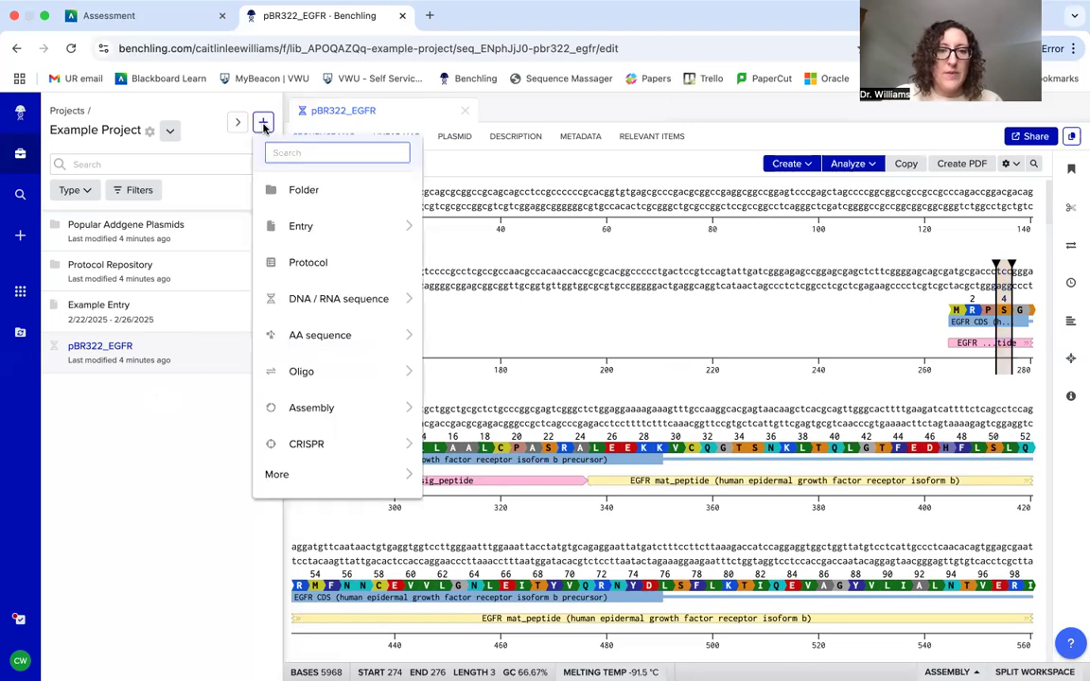
{"action": "left_click", "coordinate": [297, 187]}
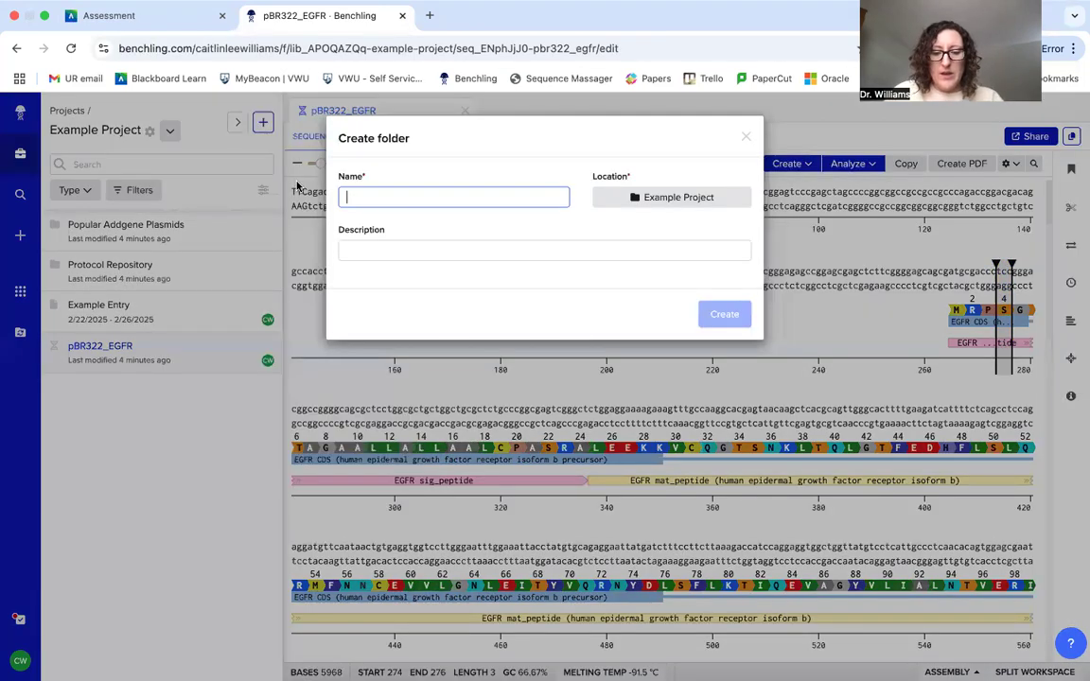
{"action": "type", "text": "BIO*288"}
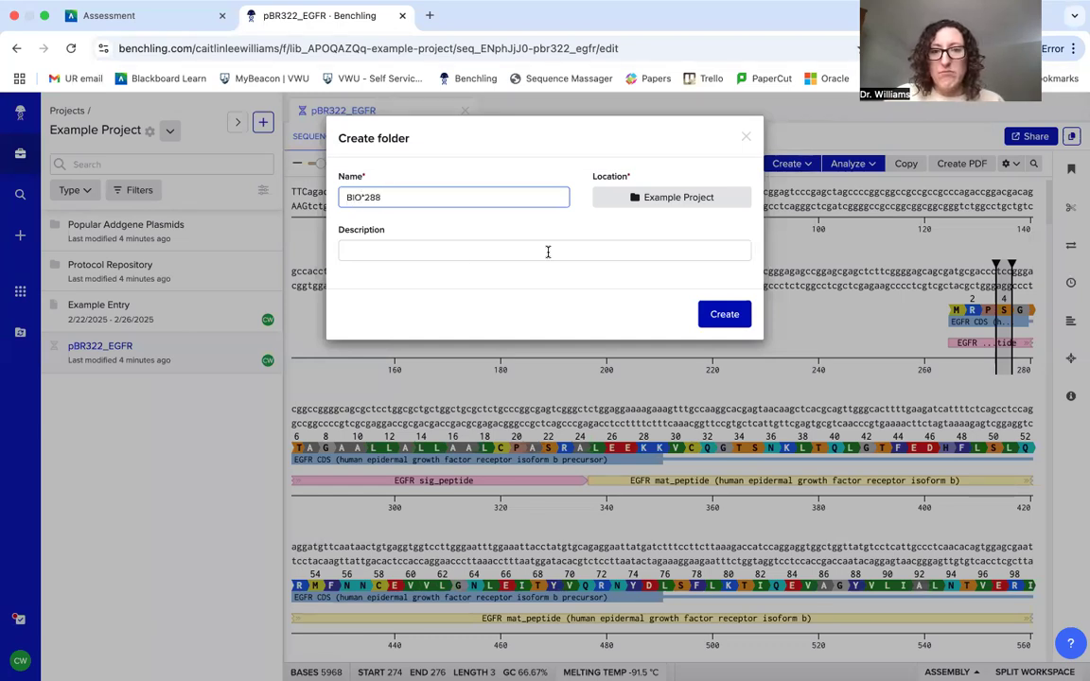
{"action": "left_click", "coordinate": [671, 196]}
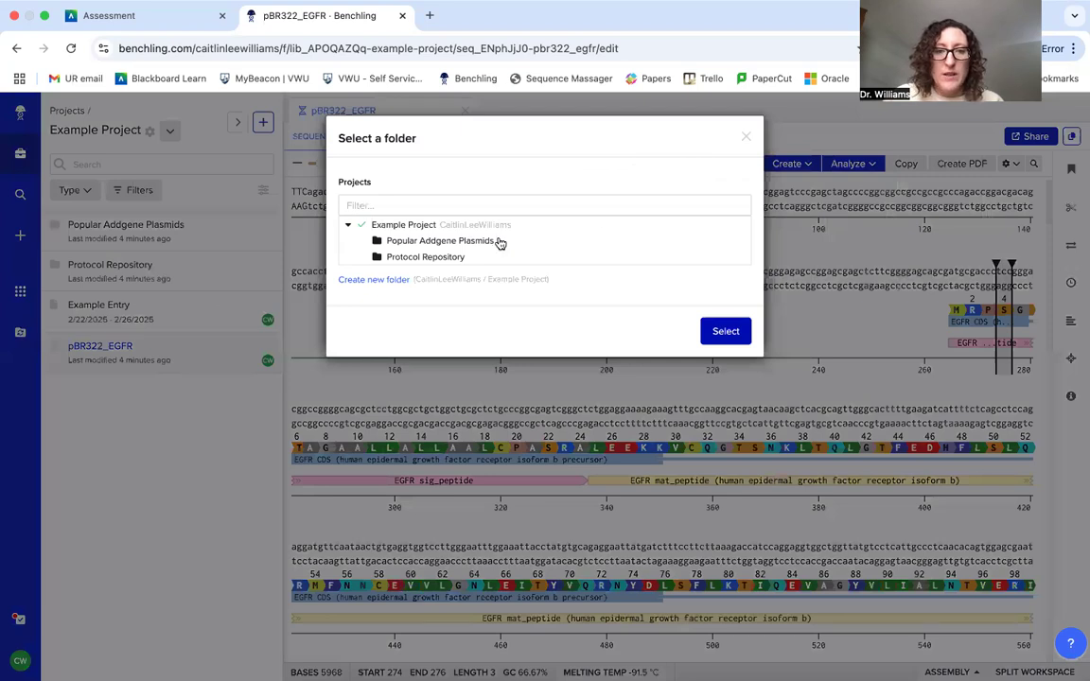
{"action": "left_click", "coordinate": [723, 332]}
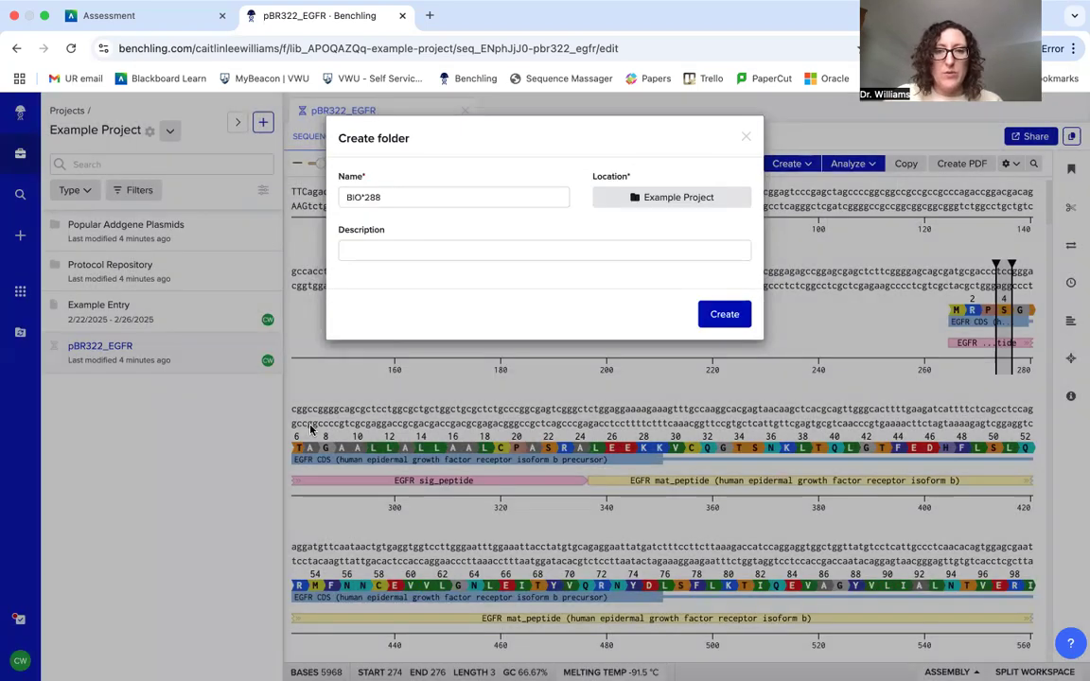
{"action": "left_click", "coordinate": [728, 321]}
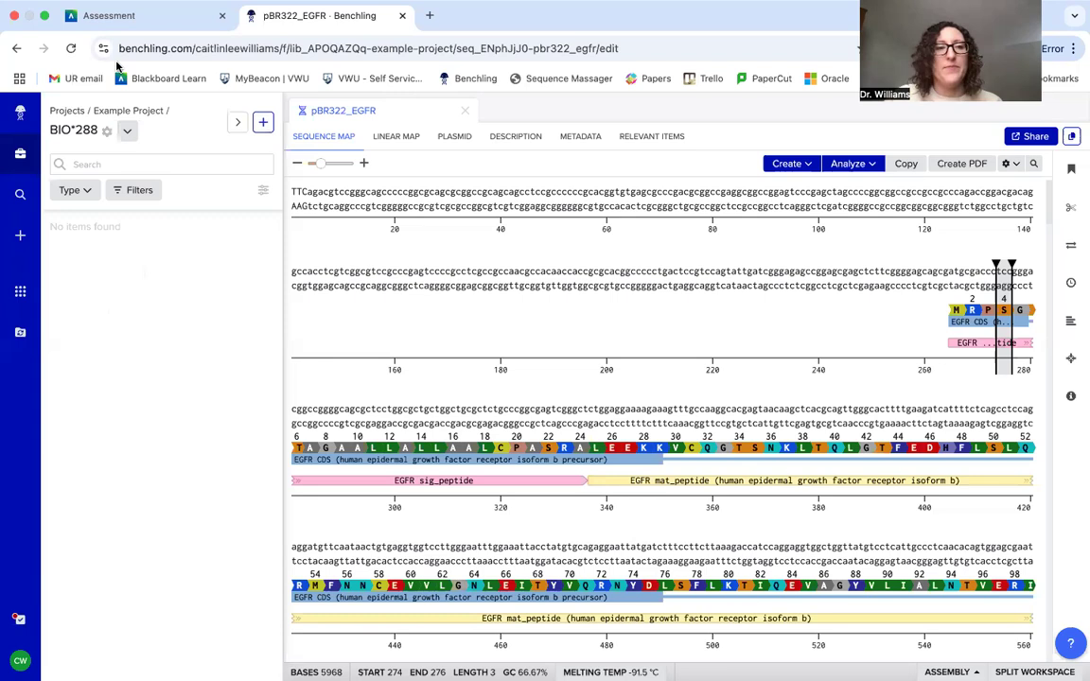
- Open the linked DNA sequences document from the Blackboard assessment page and switch back to Benchling
{"action": "left_click", "coordinate": [142, 17]}
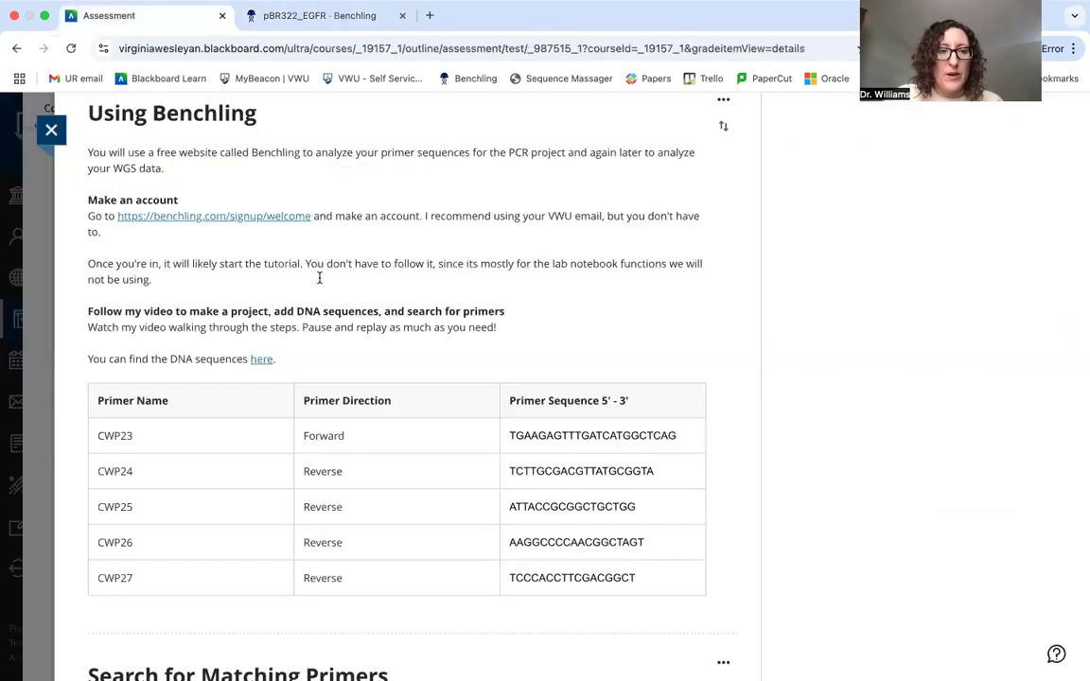
{"action": "scroll", "coordinate": [315, 335], "scroll_direction": "down", "scroll_amount": 1}
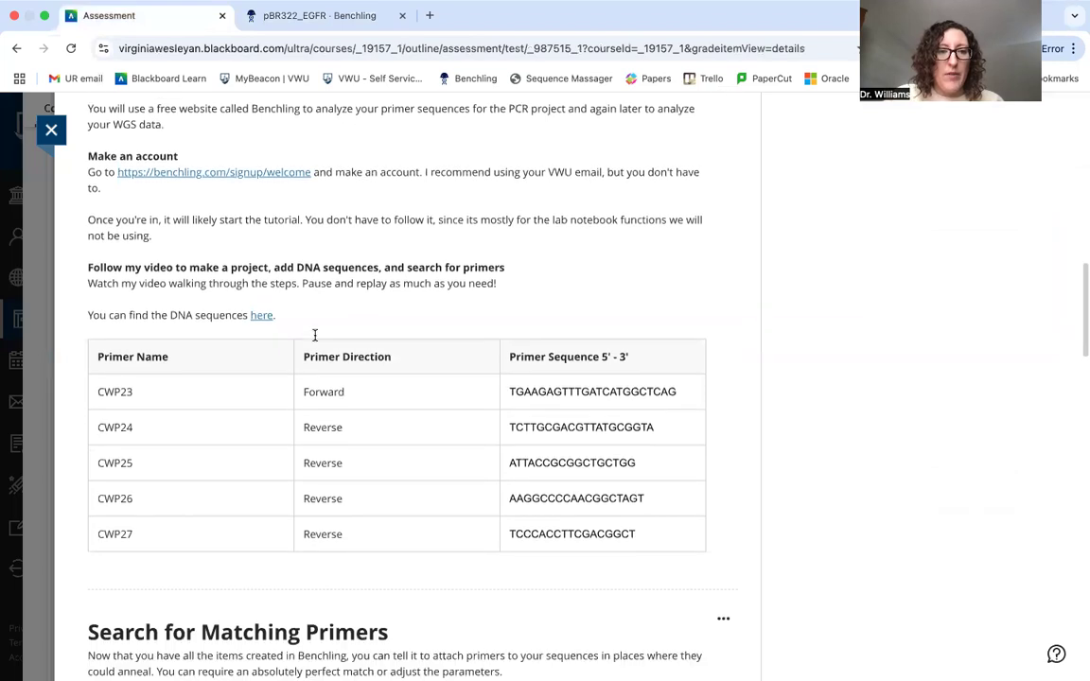
{"action": "scroll", "coordinate": [315, 335], "scroll_direction": "down", "scroll_amount": 1}
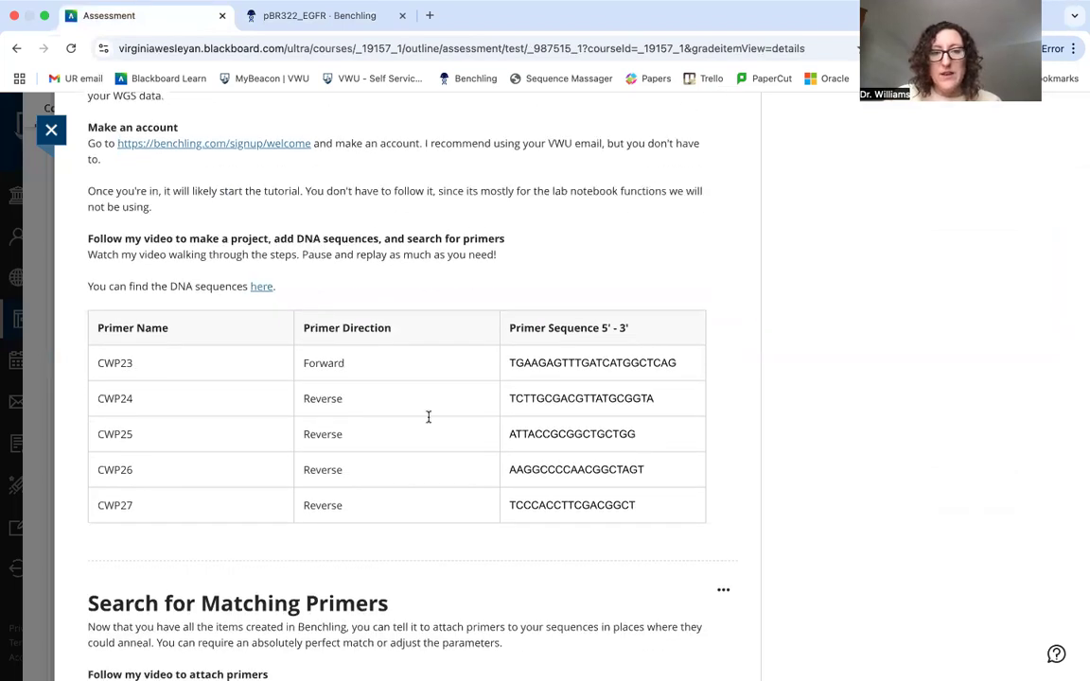
{"action": "left_click", "coordinate": [260, 289]}
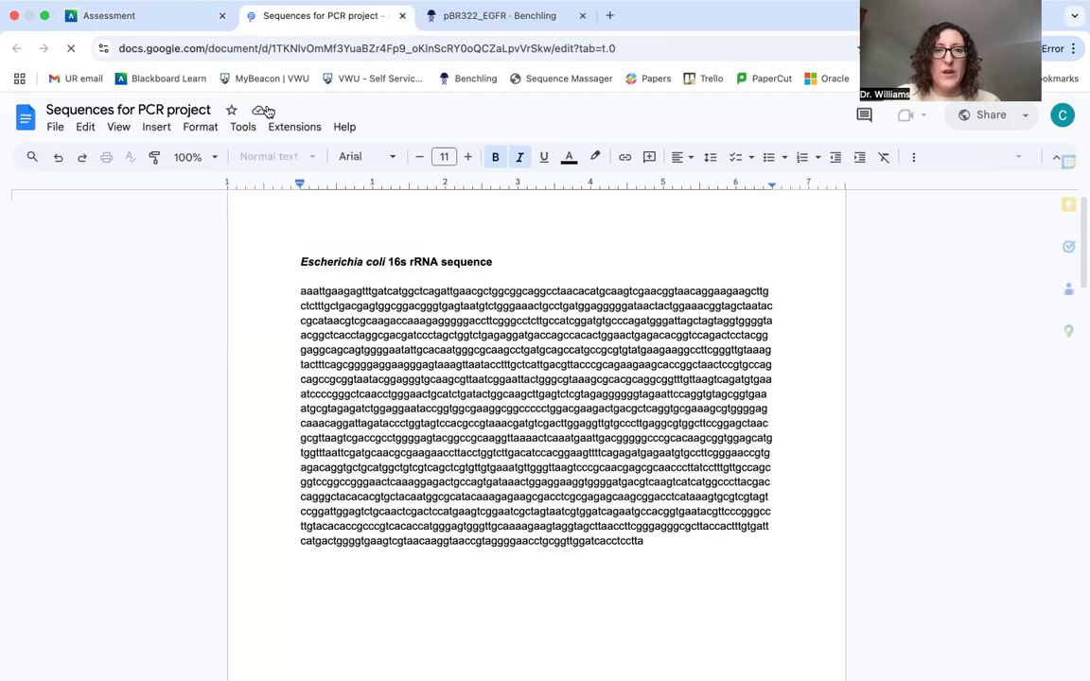
{"action": "left_click", "coordinate": [467, 18]}
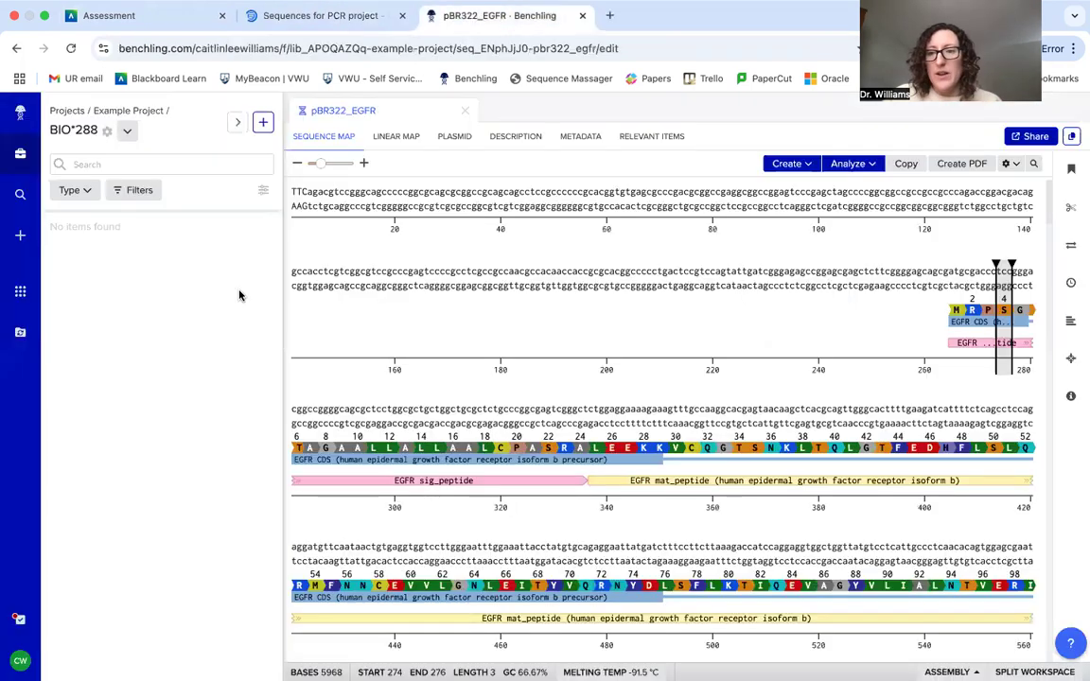
{"action": "left_click", "coordinate": [263, 123]}
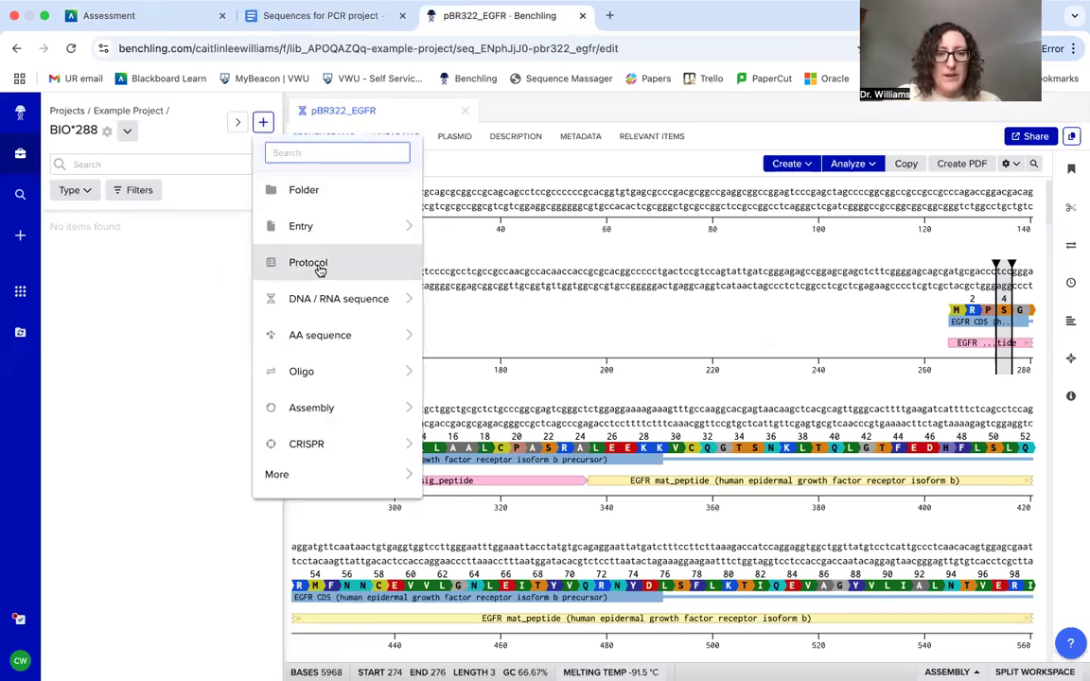
{"action": "mouse_move", "coordinate": [351, 307]}
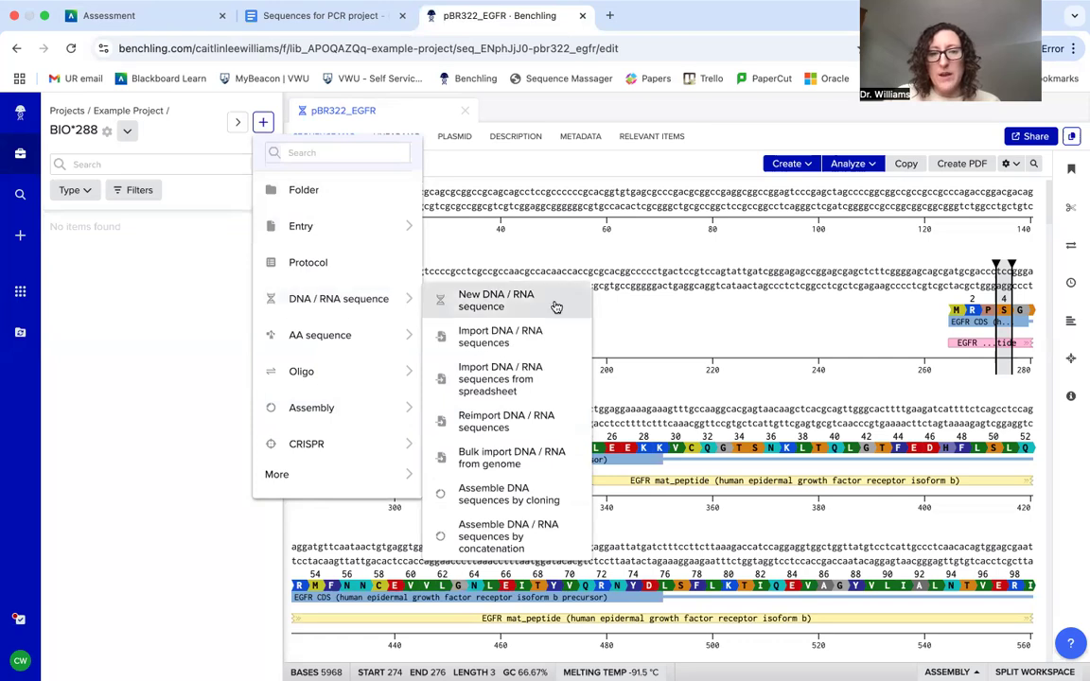
{"action": "left_click", "coordinate": [305, 304]}
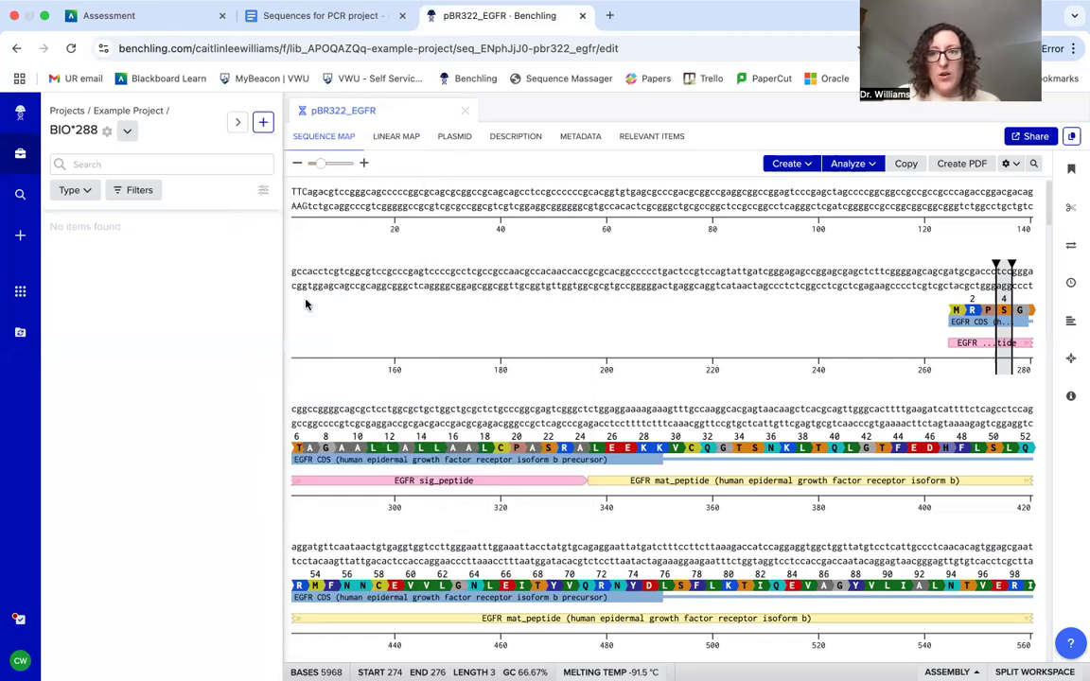
- Create a new linear DNA sequence named "E. coli 16s rRNA" in the BIO*288 folder, leaving the schema and bases empty
{"action": "left_click", "coordinate": [263, 124]}
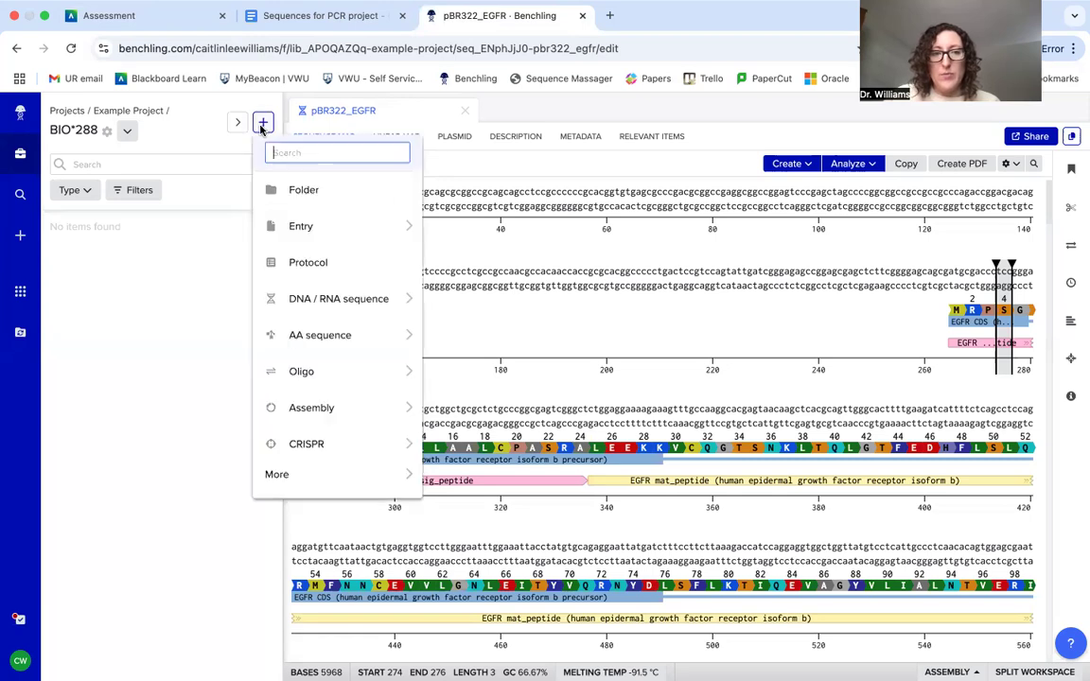
{"action": "mouse_move", "coordinate": [319, 296]}
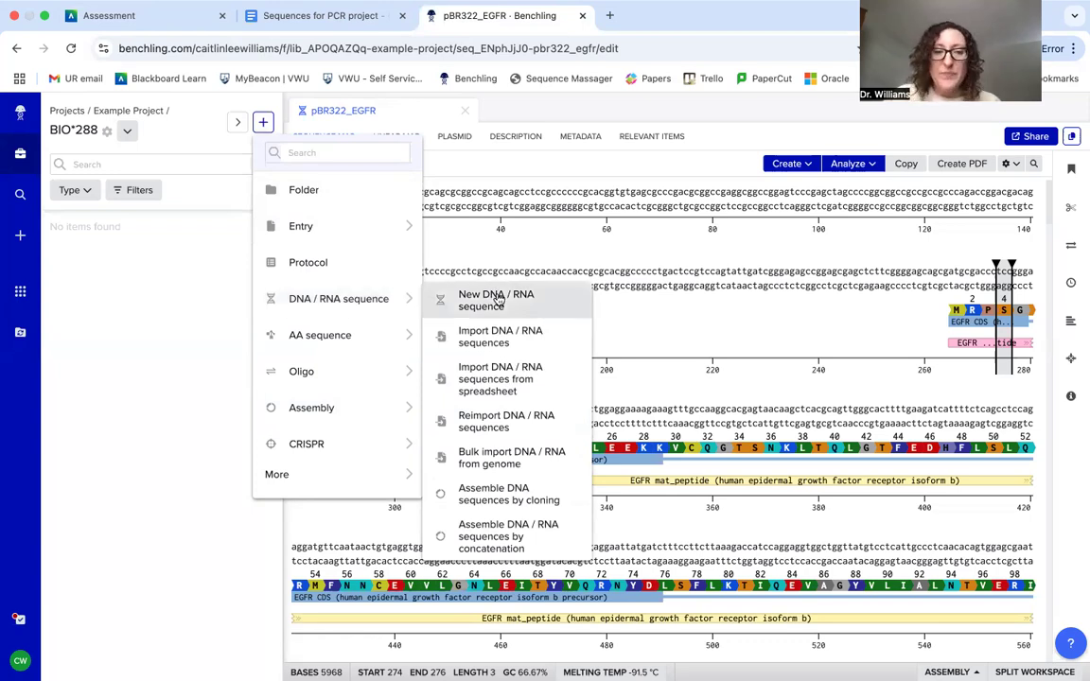
{"action": "left_click", "coordinate": [489, 306]}
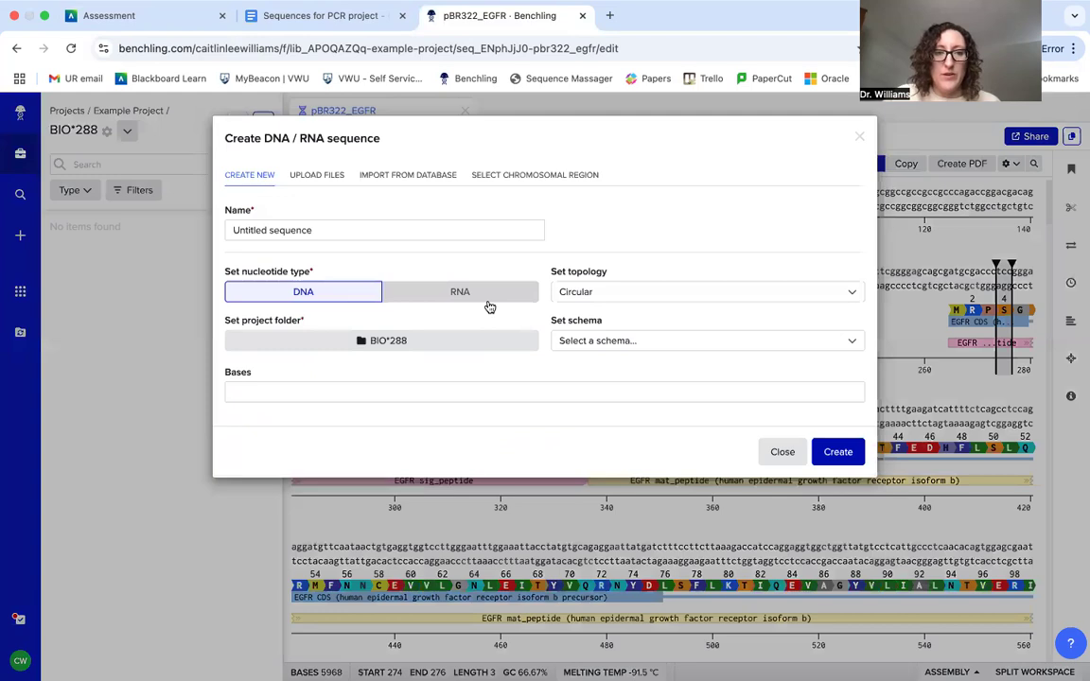
{"action": "left_click_drag", "start_coordinate": [327, 228], "coordinate": [190, 236]}
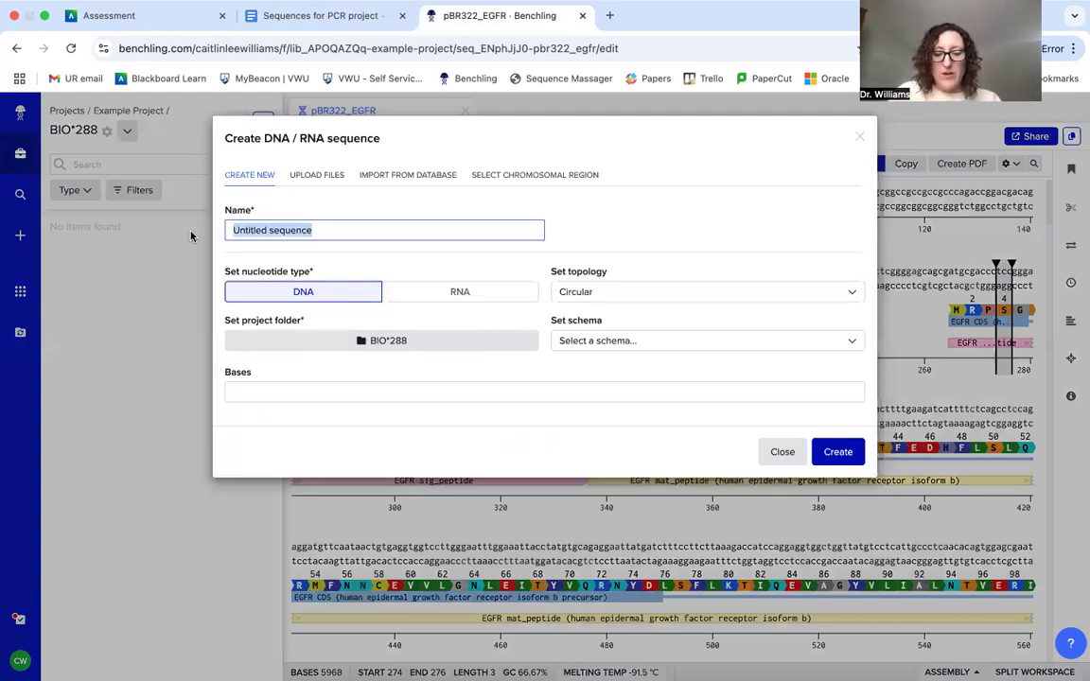
{"action": "type", "text": "E. coli 16s rRNA"}
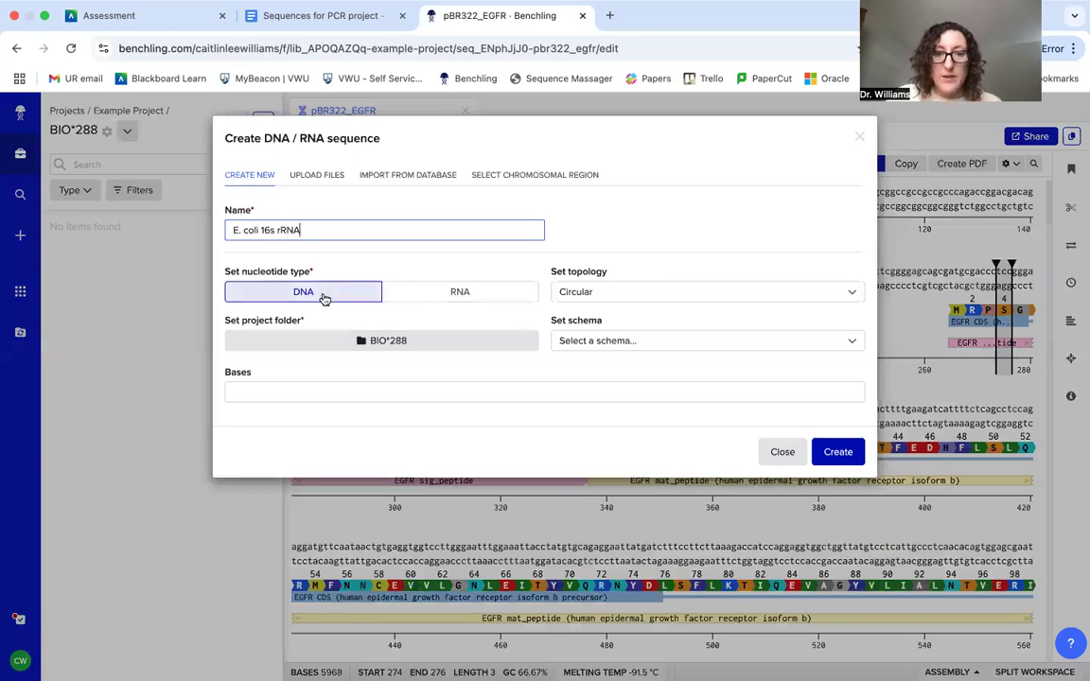
{"action": "left_click", "coordinate": [584, 292]}
{"action": "left_click", "coordinate": [582, 346]}
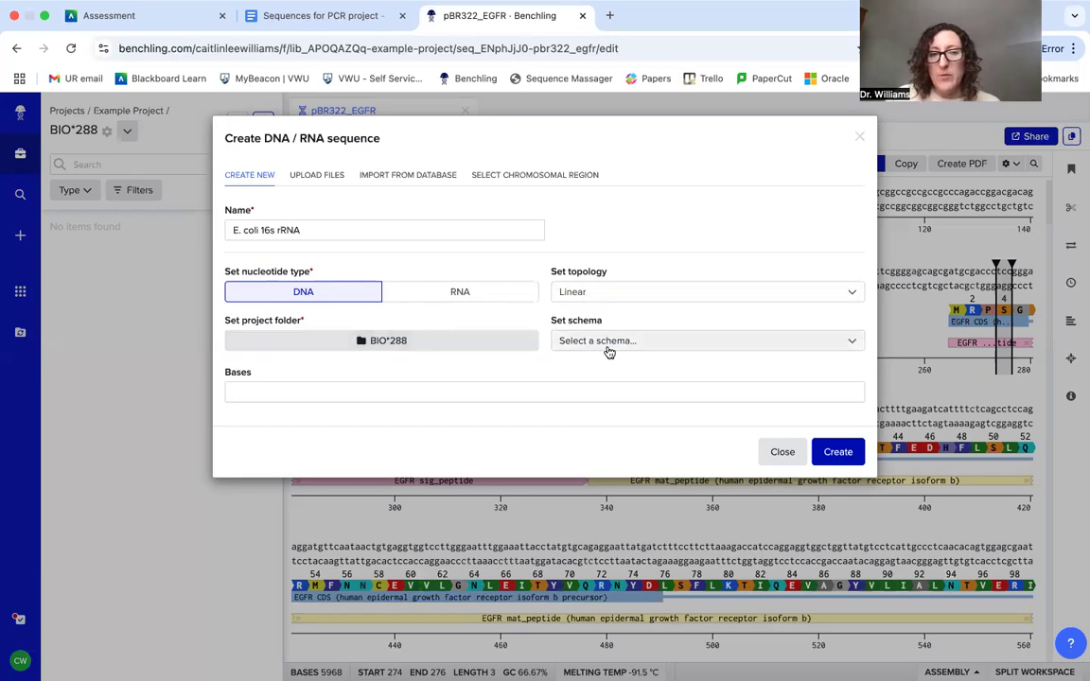
{"action": "left_click", "coordinate": [837, 453]}
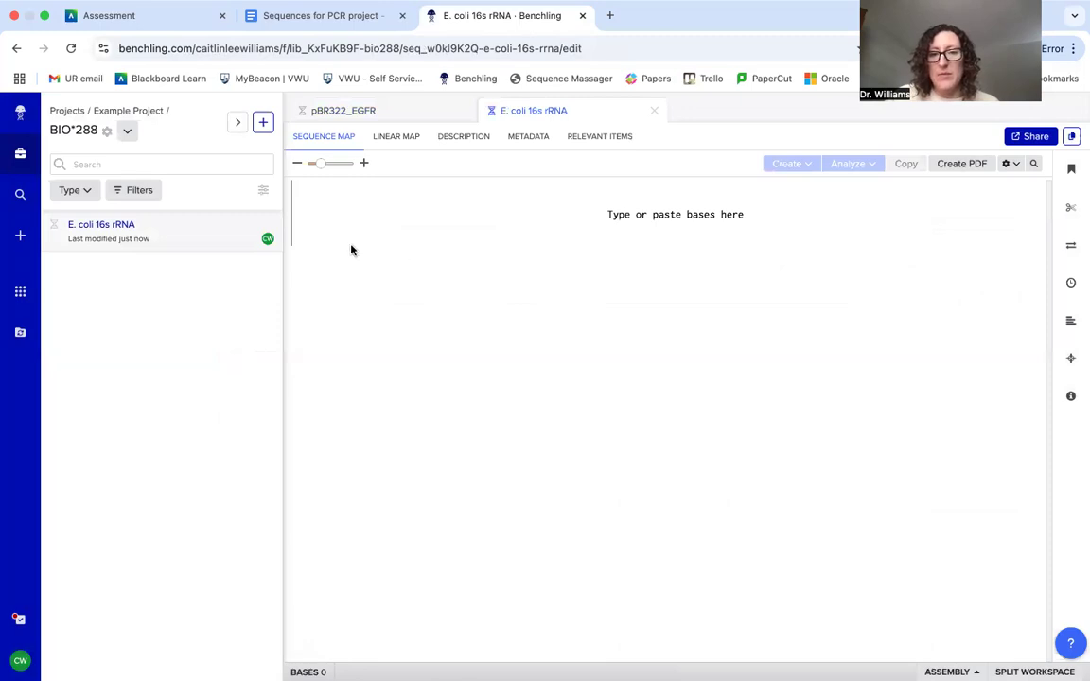
- Copy the Escherichia coli 16s rRNA bases from the Google Docs document and insert them into the empty E. coli 16s rRNA sequence in Benchling
{"action": "left_click", "coordinate": [321, 223]}
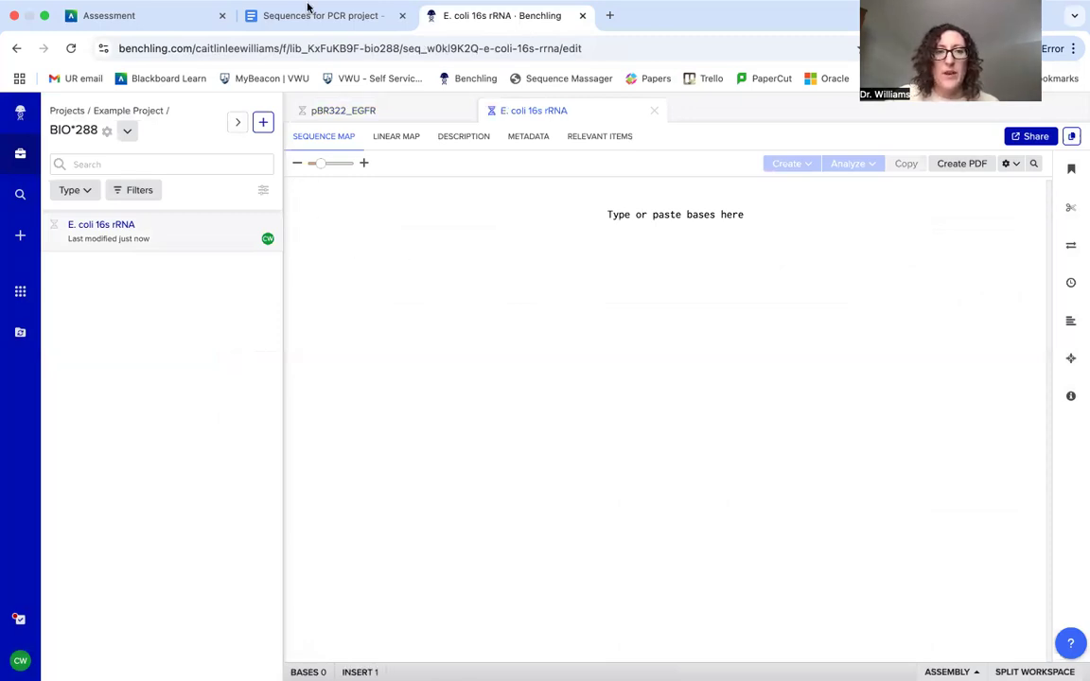
{"action": "left_click", "coordinate": [298, 34]}
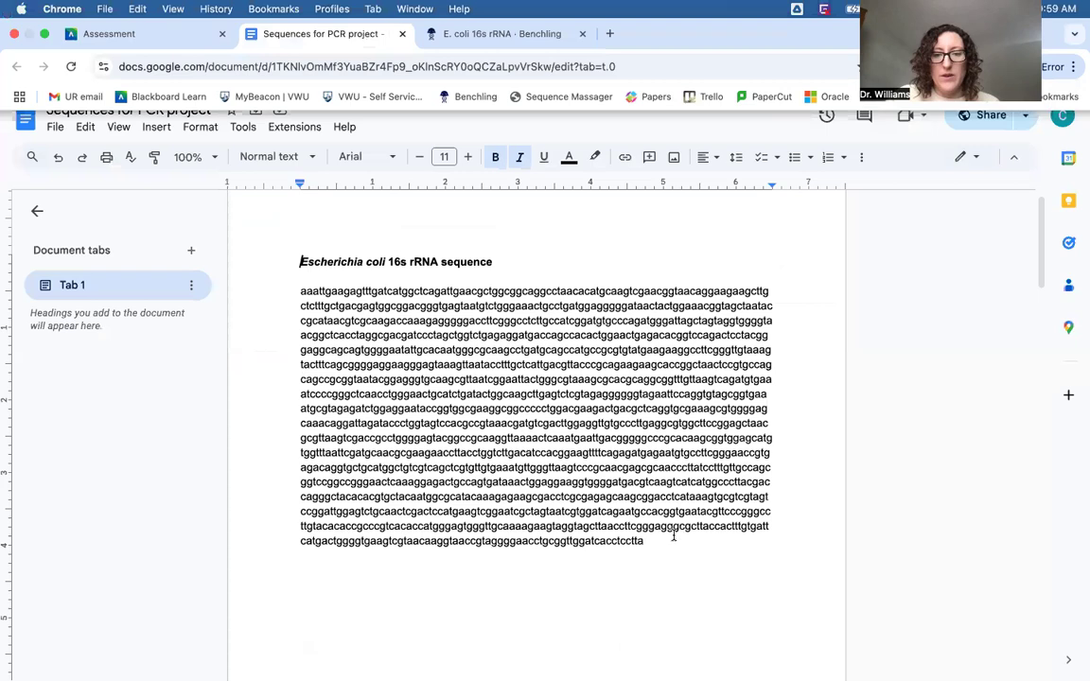
{"action": "left_click_drag", "start_coordinate": [655, 541], "coordinate": [290, 296]}
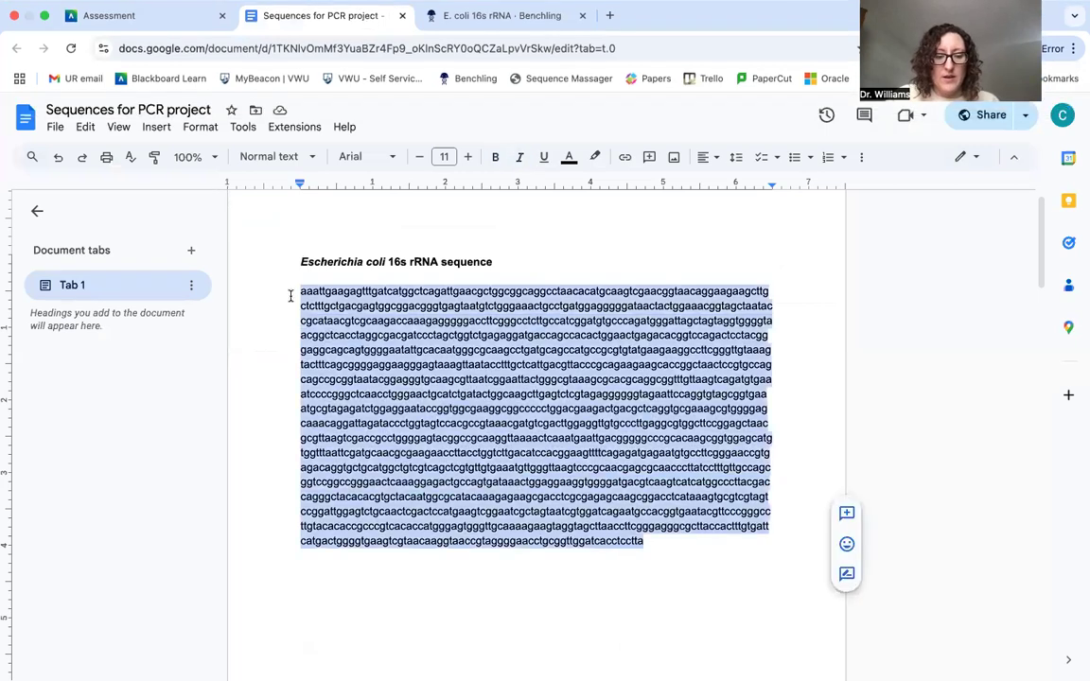
{"action": "left_click", "coordinate": [501, 15]}
{"action": "left_click", "coordinate": [319, 217]}
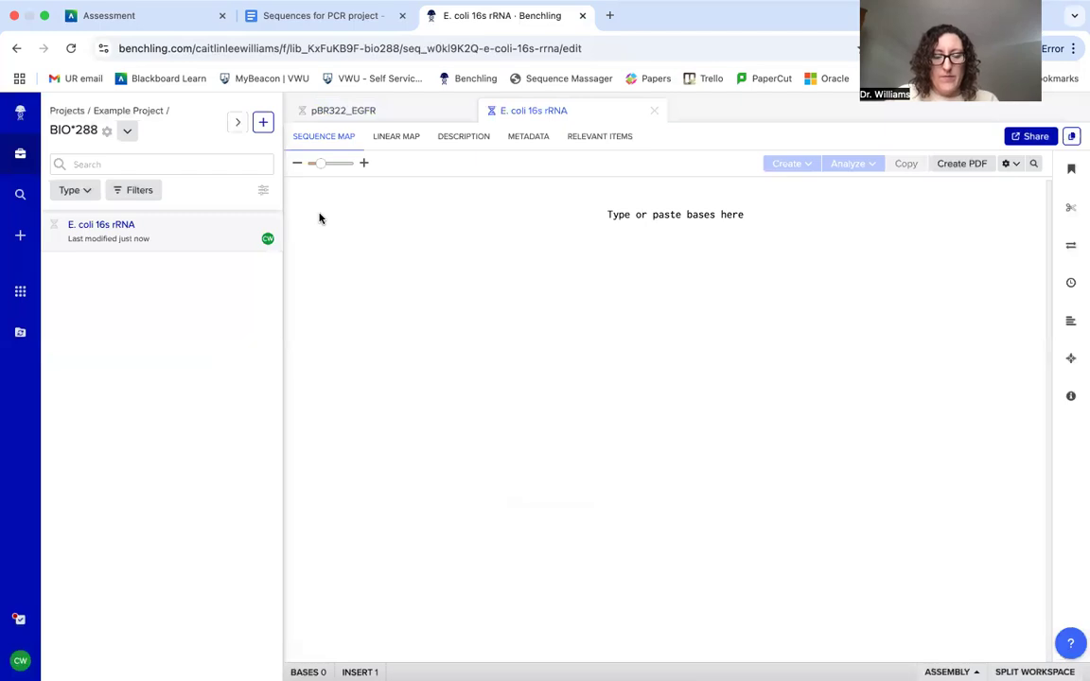
{"action": "key", "text": "super+v"}
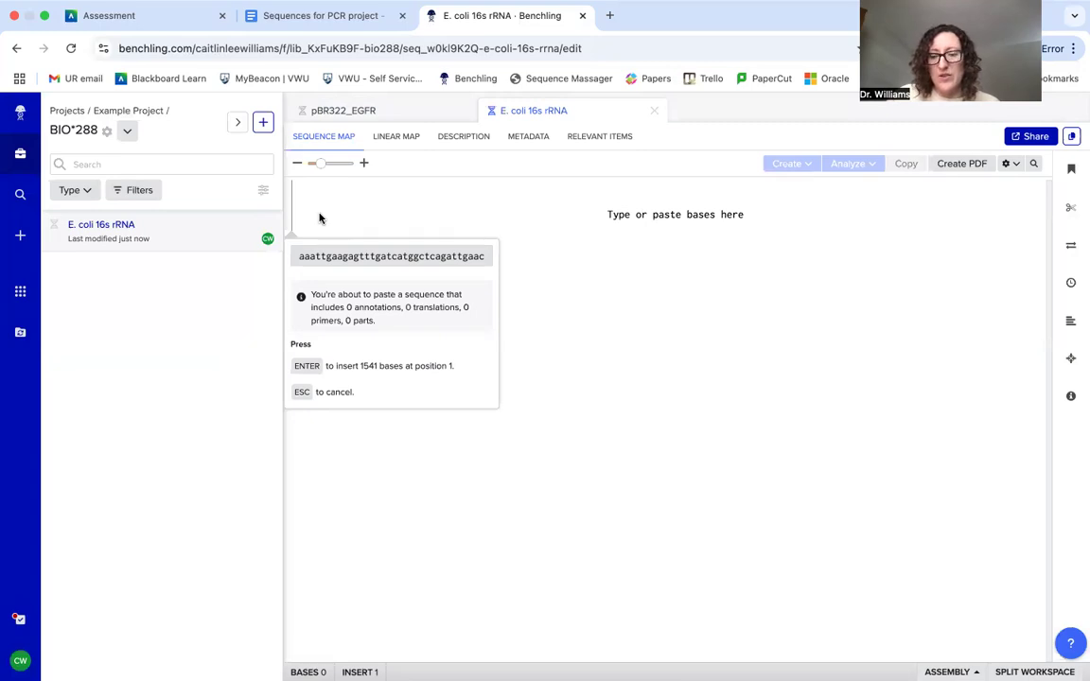
{"action": "key", "text": "Return"}
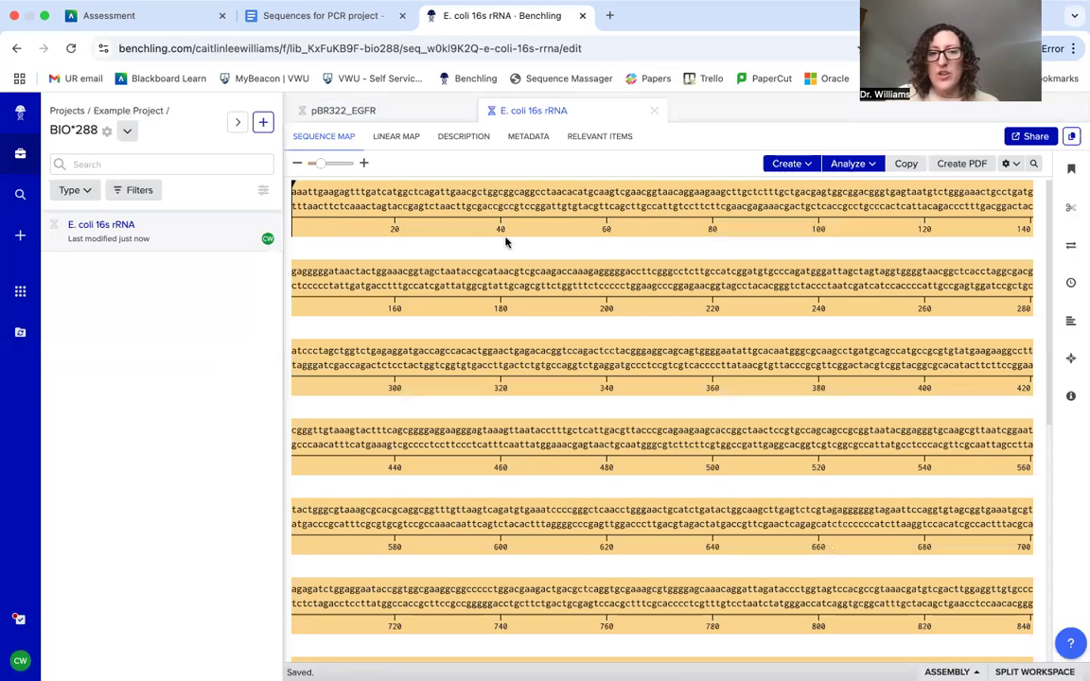
{"action": "left_click", "coordinate": [535, 276]}
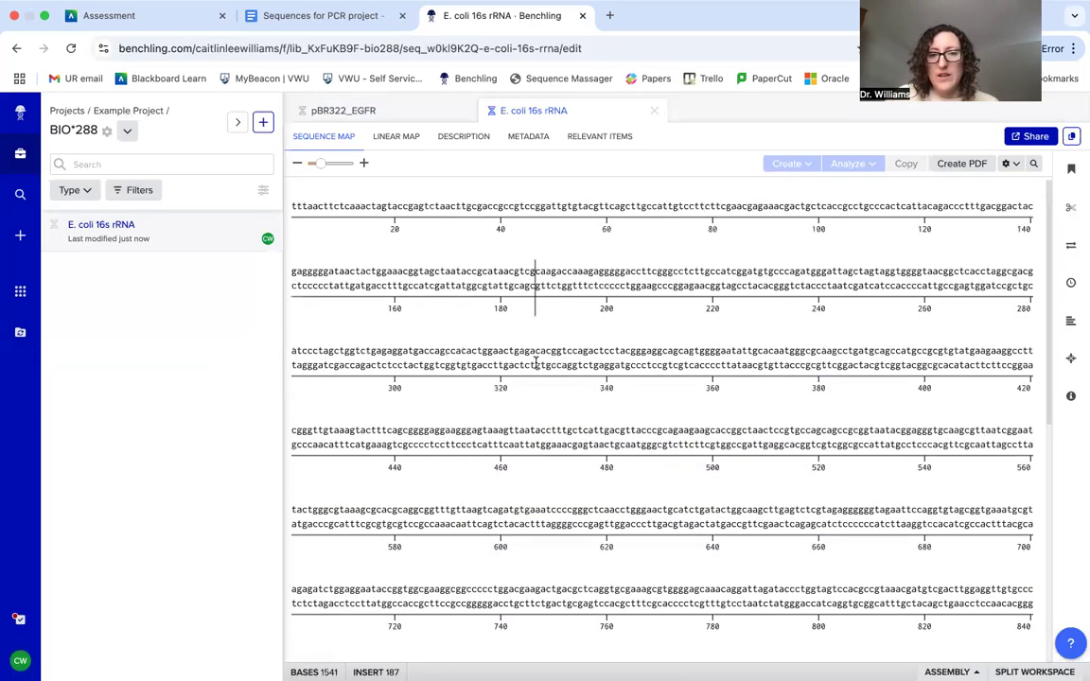
{"action": "scroll", "coordinate": [536, 363], "scroll_direction": "down", "scroll_amount": 10}
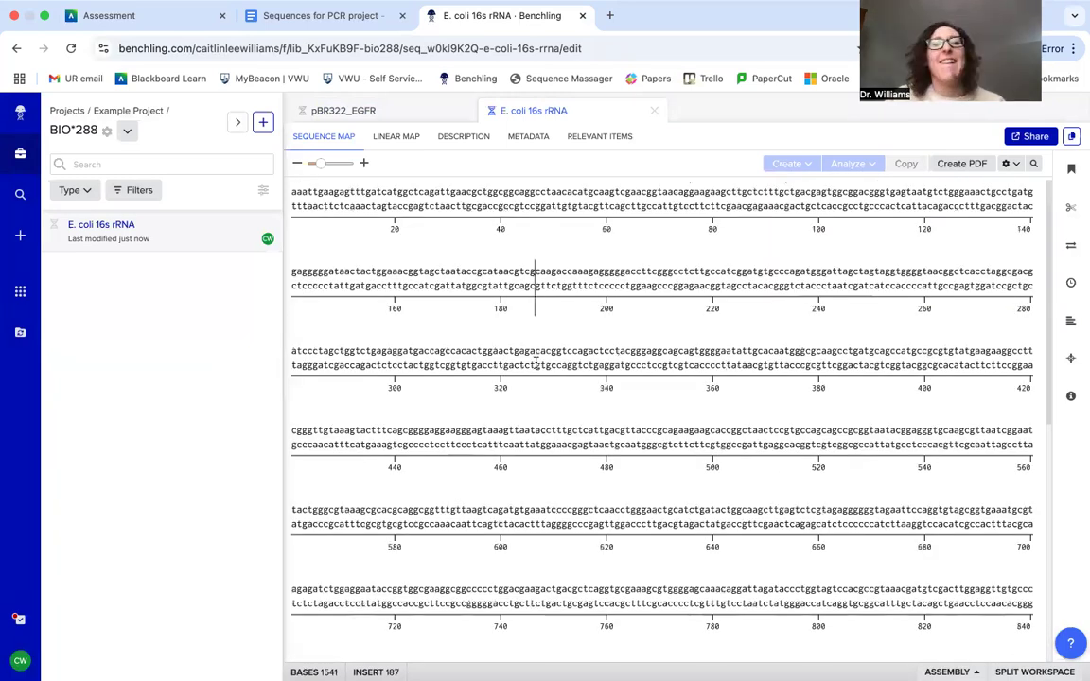
- Look through the Acinetobacter baumannii and Staphylococcus epidermidis 16s rRNA sequences in the "Sequences for PCR project" document
{"action": "left_click", "coordinate": [320, 16]}
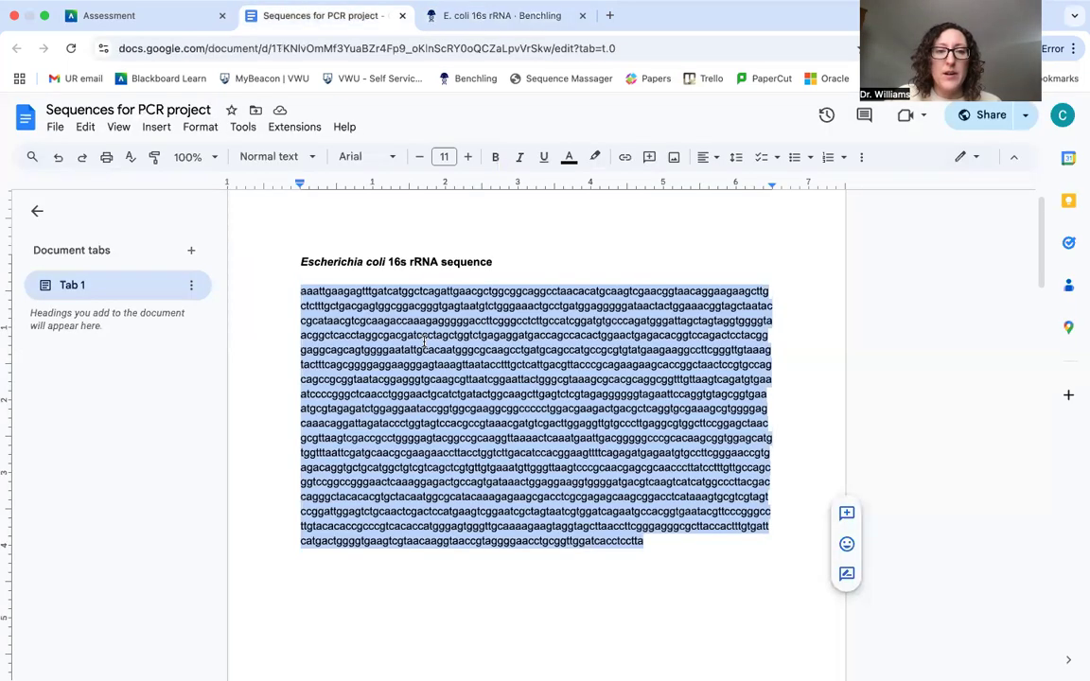
{"action": "scroll", "coordinate": [423, 342], "scroll_direction": "down", "scroll_amount": 5}
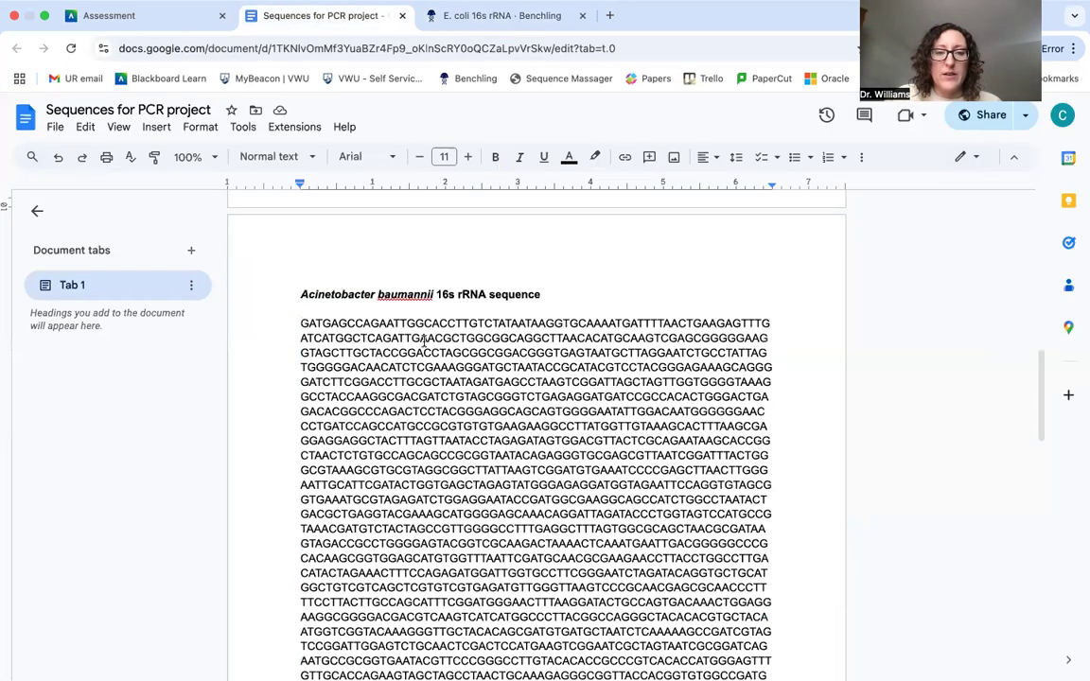
{"action": "scroll", "coordinate": [423, 342], "scroll_direction": "down", "scroll_amount": 1}
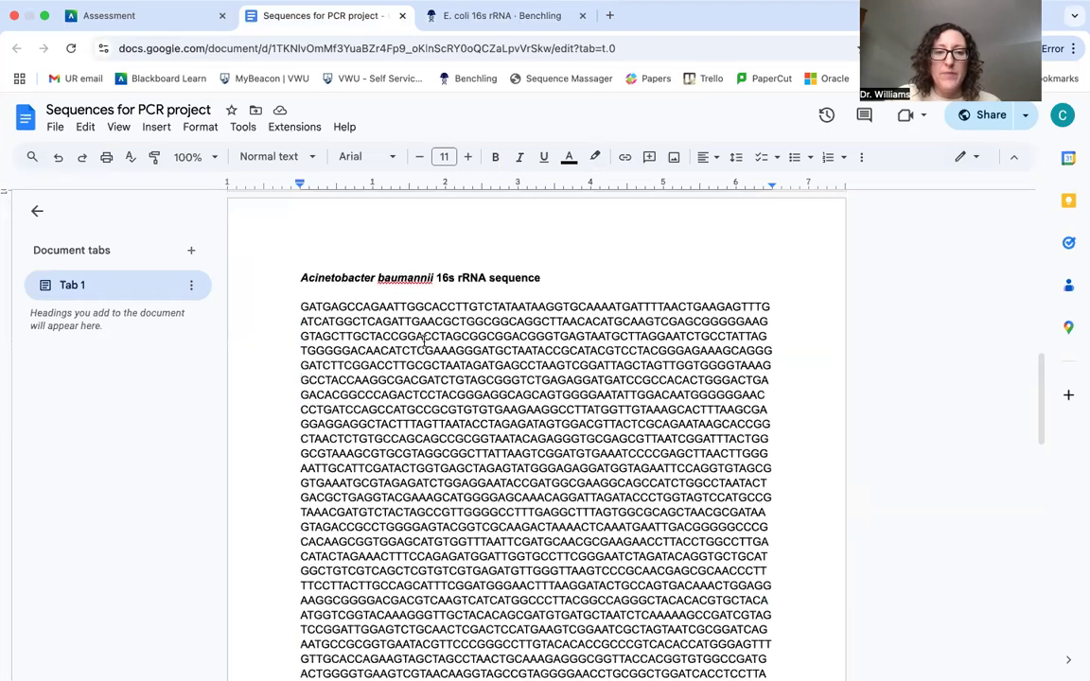
{"action": "scroll", "coordinate": [423, 342], "scroll_direction": "down", "scroll_amount": 1}
{"action": "scroll", "coordinate": [424, 342], "scroll_direction": "down", "scroll_amount": 8}
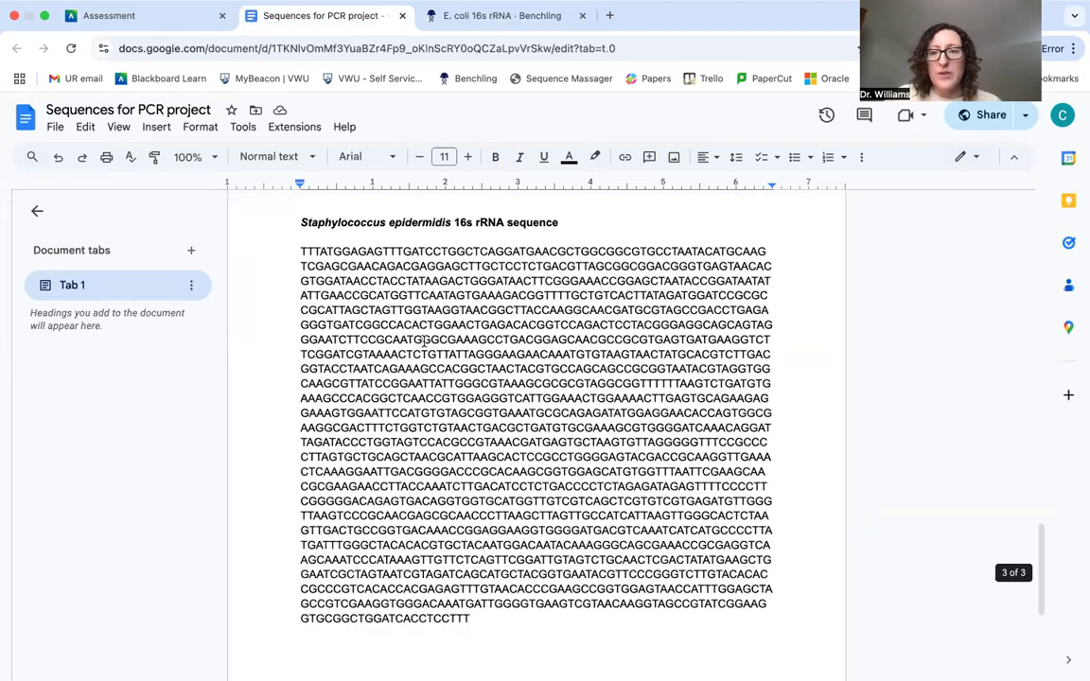
{"action": "scroll", "coordinate": [424, 342], "scroll_direction": "up", "scroll_amount": 15}
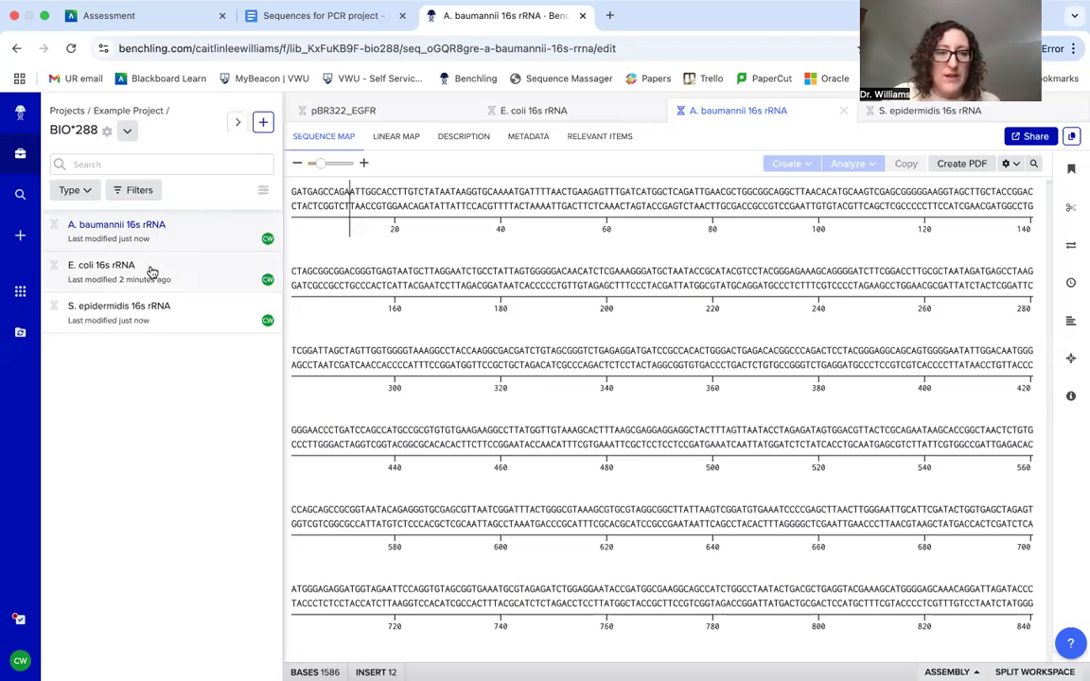
- View the E. coli, S. epidermidis and A. baumannii 16s rRNA sequences in the BIO*288 folder one after another
{"action": "left_click", "coordinate": [187, 272]}
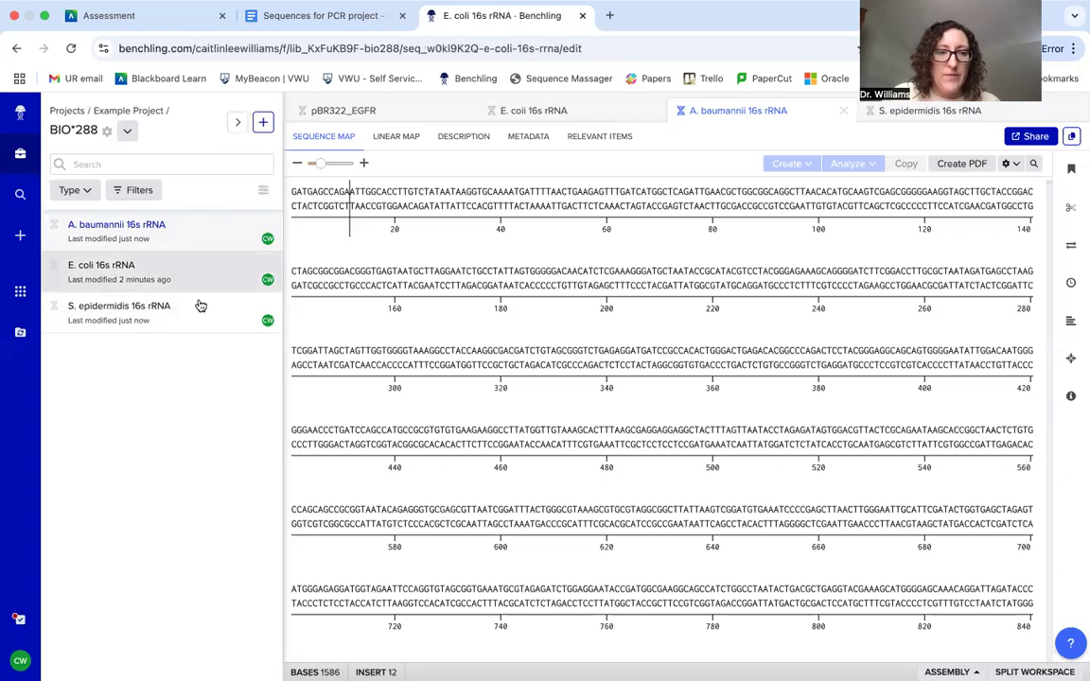
{"action": "left_click", "coordinate": [206, 316]}
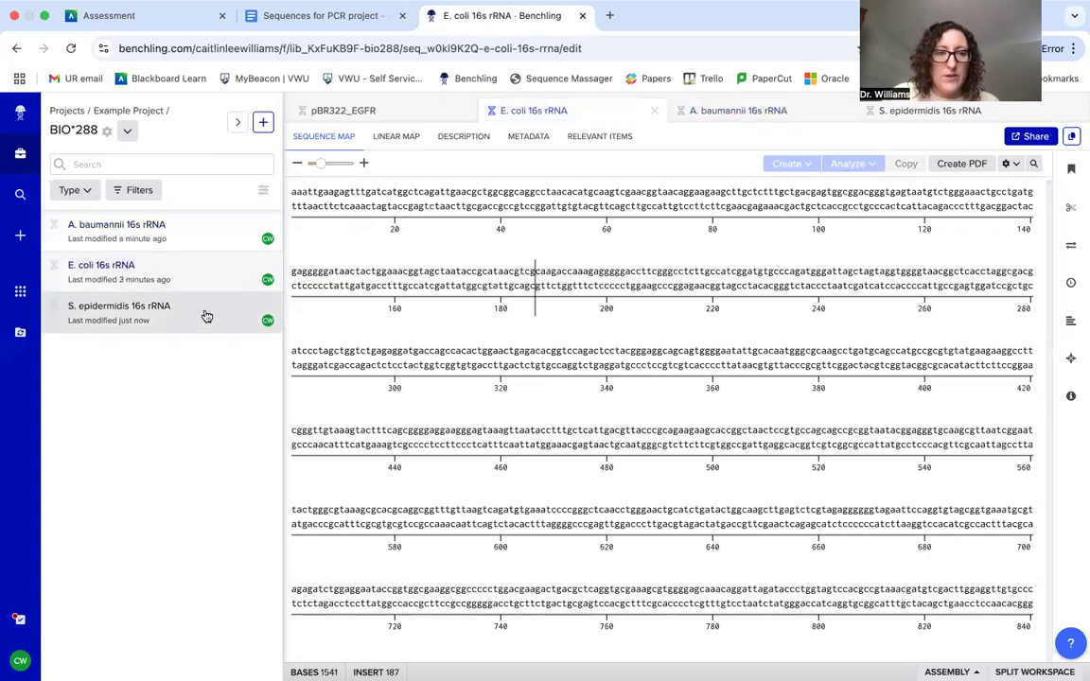
{"action": "left_click", "coordinate": [205, 223]}
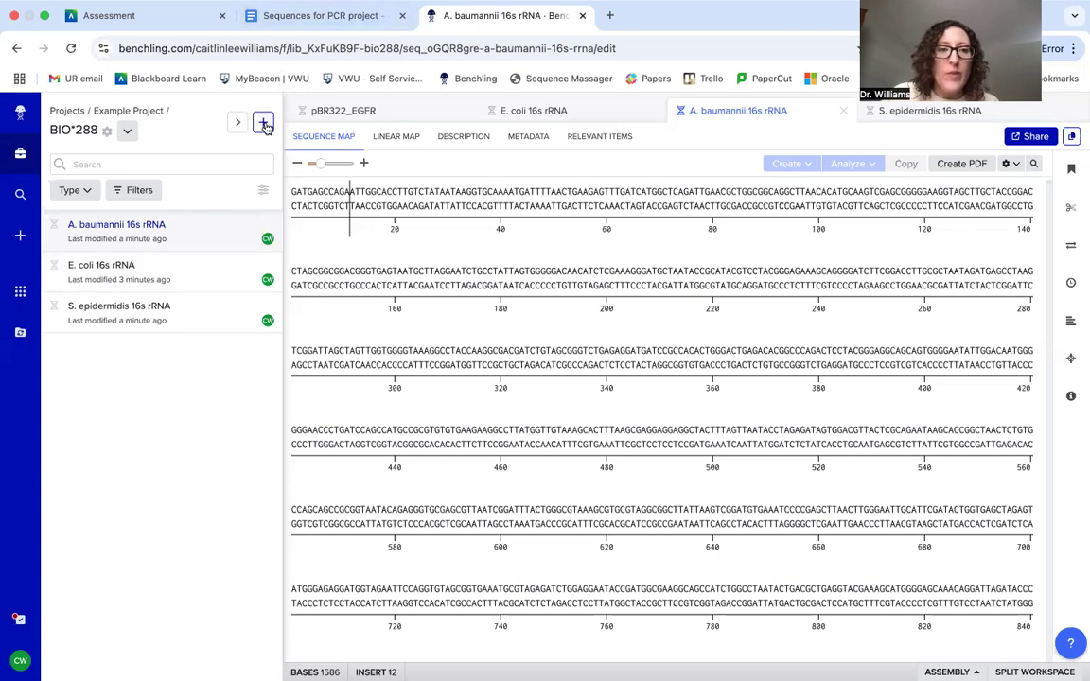
- Start a new DNA oligo in the BIO*288 folder and name it CWP23, copying the name from the Blackboard primer table
{"action": "left_click", "coordinate": [264, 124]}
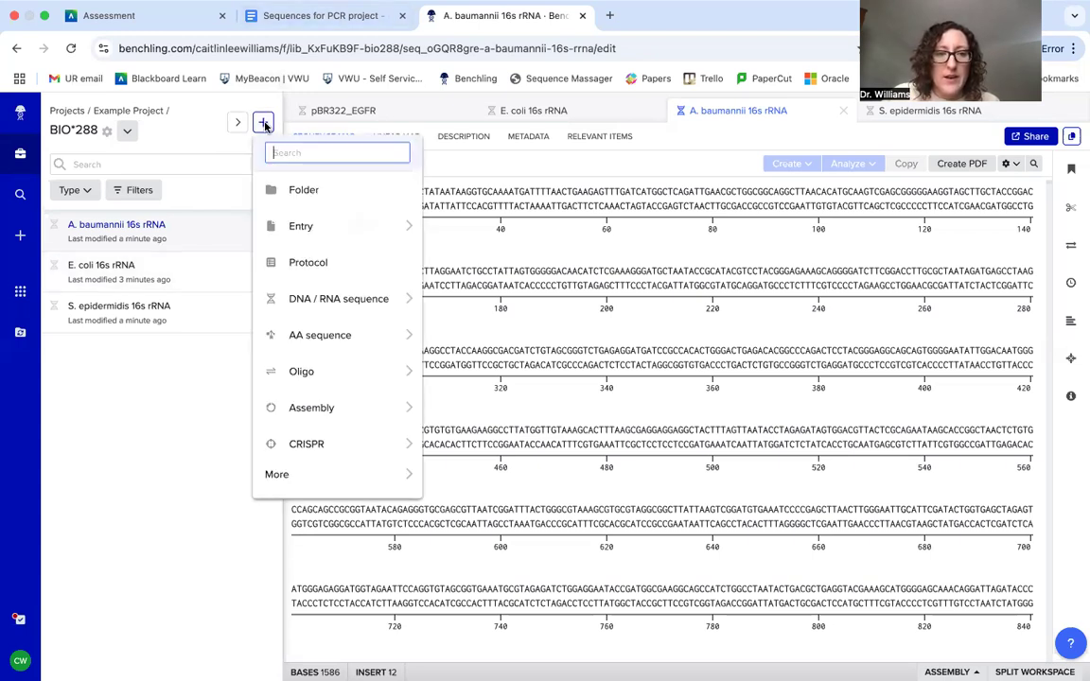
{"action": "mouse_move", "coordinate": [342, 380]}
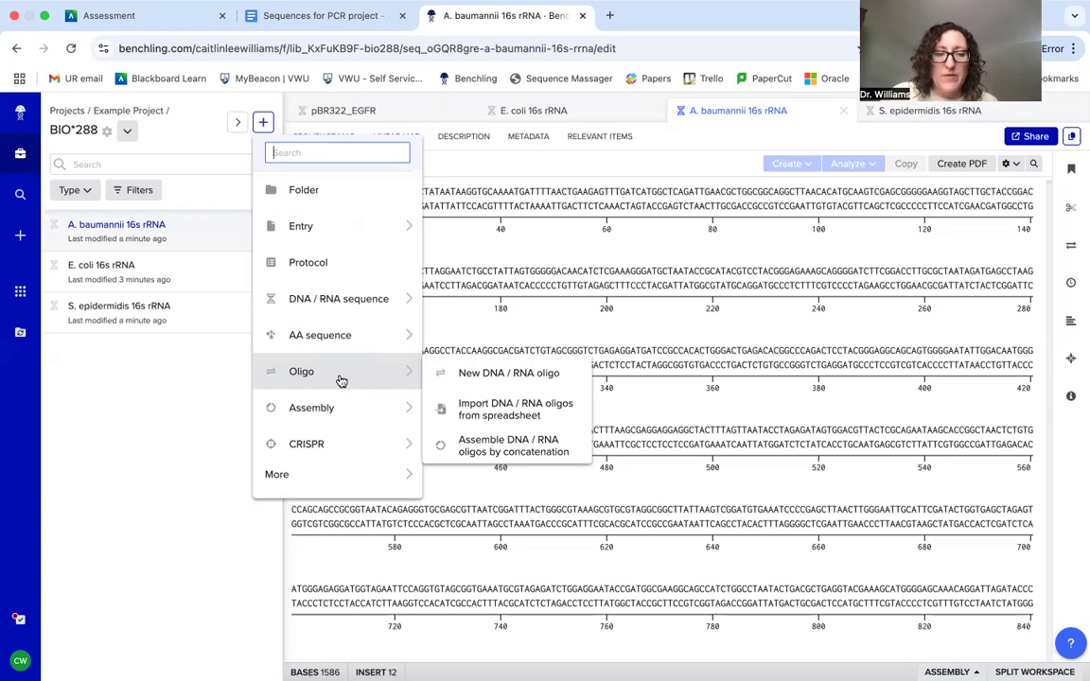
{"action": "left_click", "coordinate": [509, 375]}
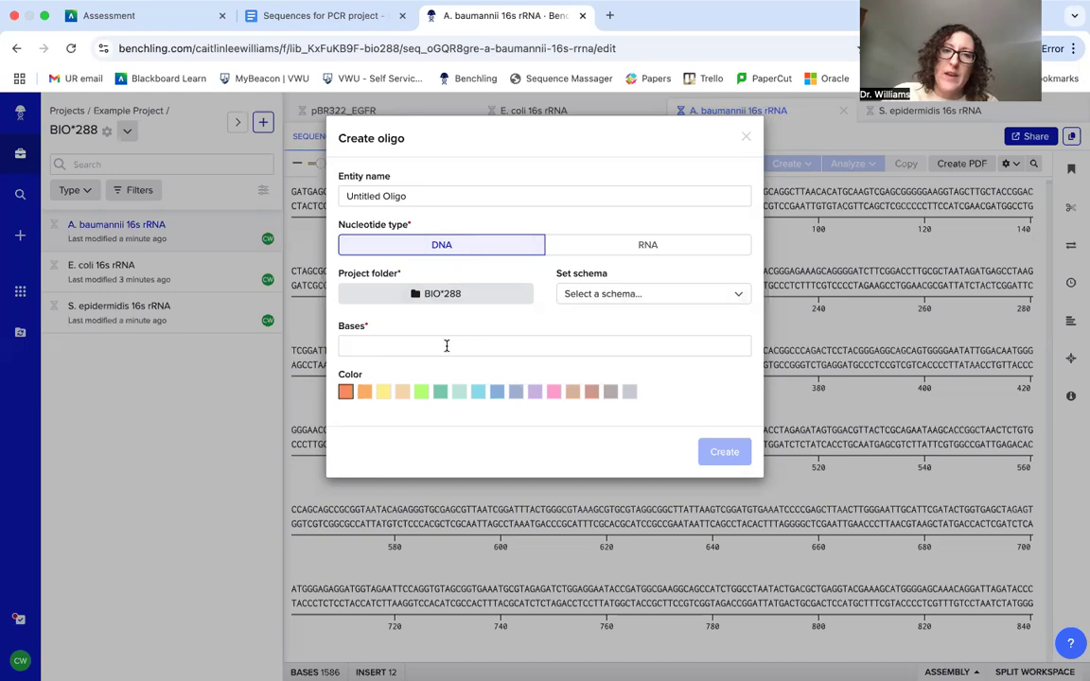
{"action": "left_click", "coordinate": [307, 19]}
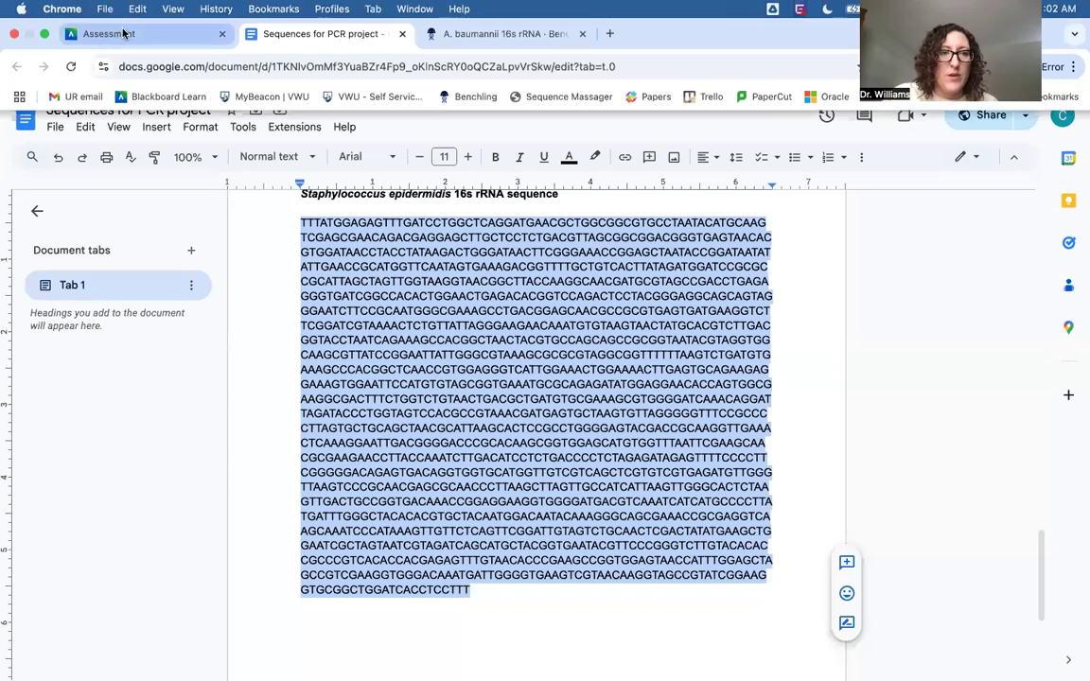
{"action": "left_click", "coordinate": [120, 32]}
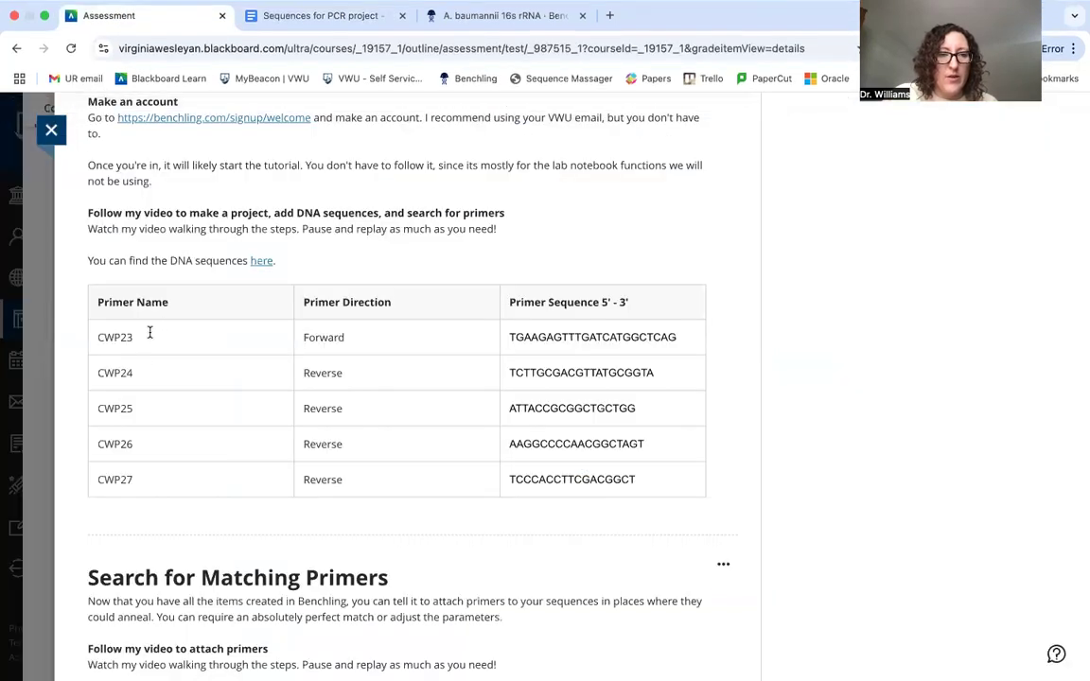
{"action": "double_click", "coordinate": [98, 335]}
{"action": "key", "text": "ctrl+c"}
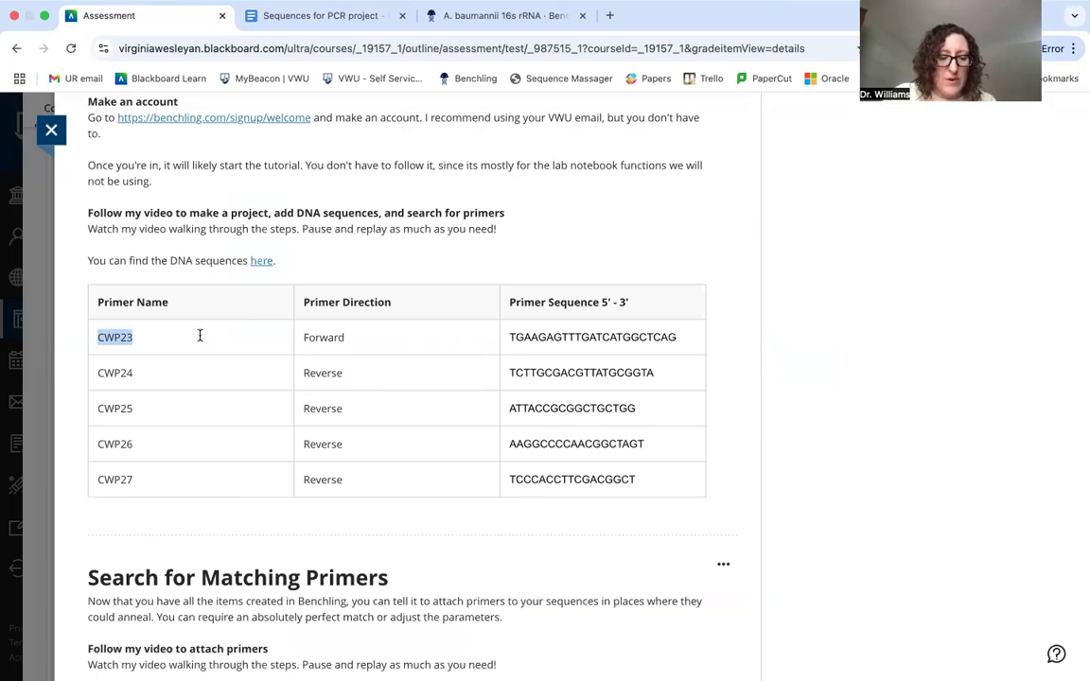
{"action": "left_click", "coordinate": [467, 17]}
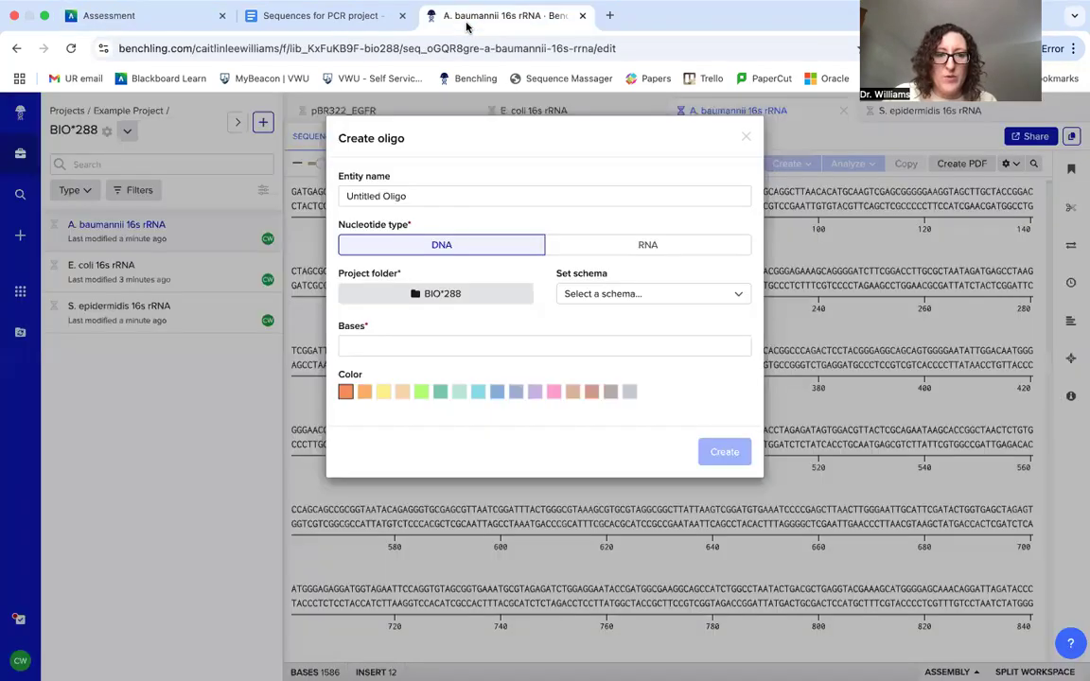
{"action": "left_click", "coordinate": [419, 192]}
{"action": "key", "text": "ctrl+v"}
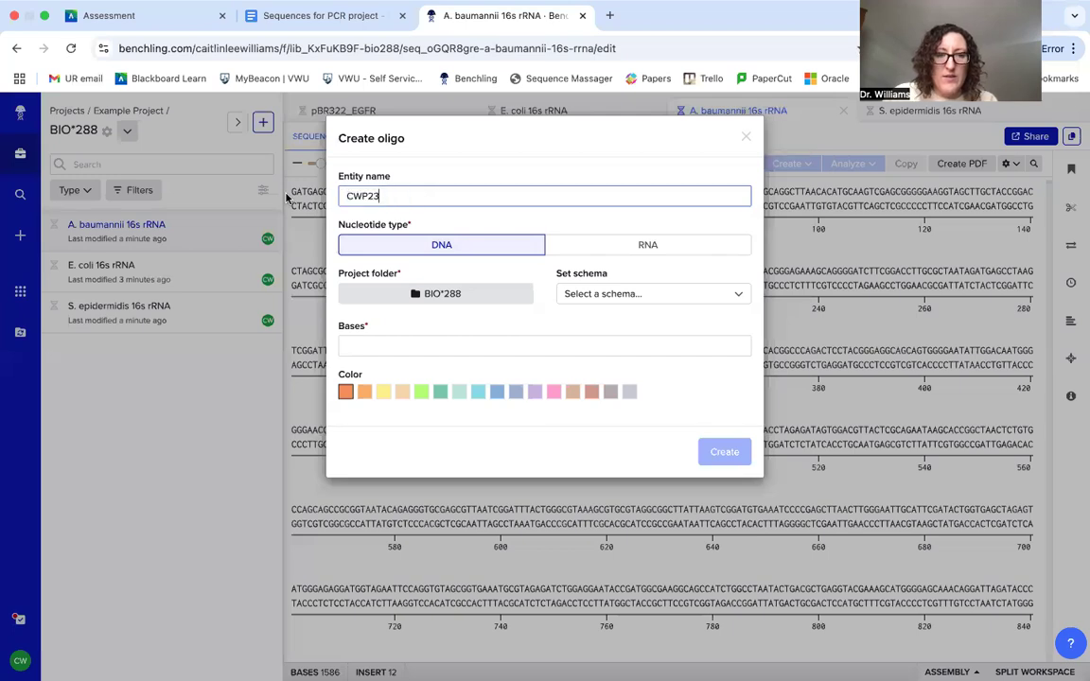
- Copy the CWP23 primer sequence TGAAGAGTTTGATCATGGCTCAG from the Blackboard table into the new oligo's bases in Benchling
{"action": "left_click", "coordinate": [350, 342]}
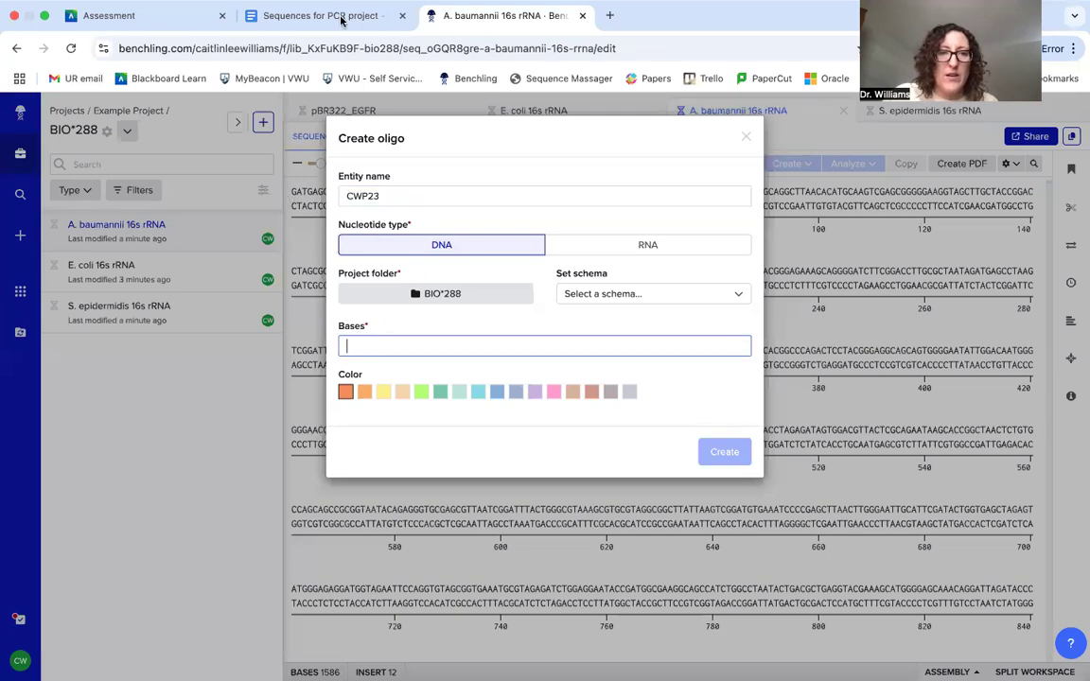
{"action": "left_click", "coordinate": [158, 20]}
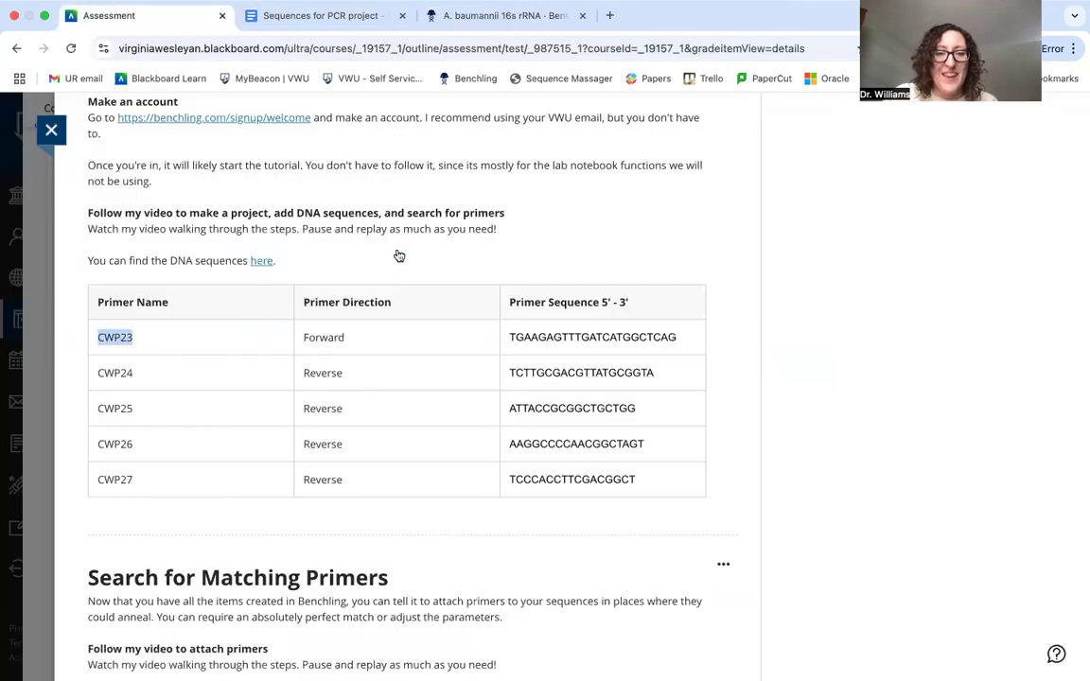
{"action": "double_click", "coordinate": [536, 339]}
{"action": "key", "text": "super+c"}
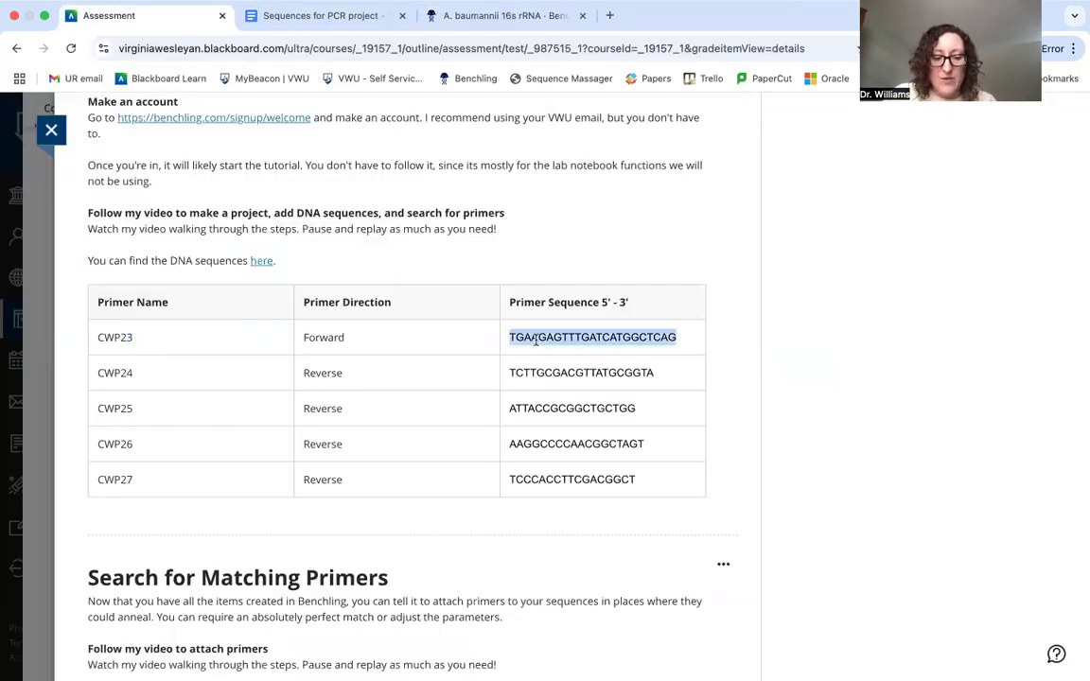
{"action": "left_click", "coordinate": [442, 15]}
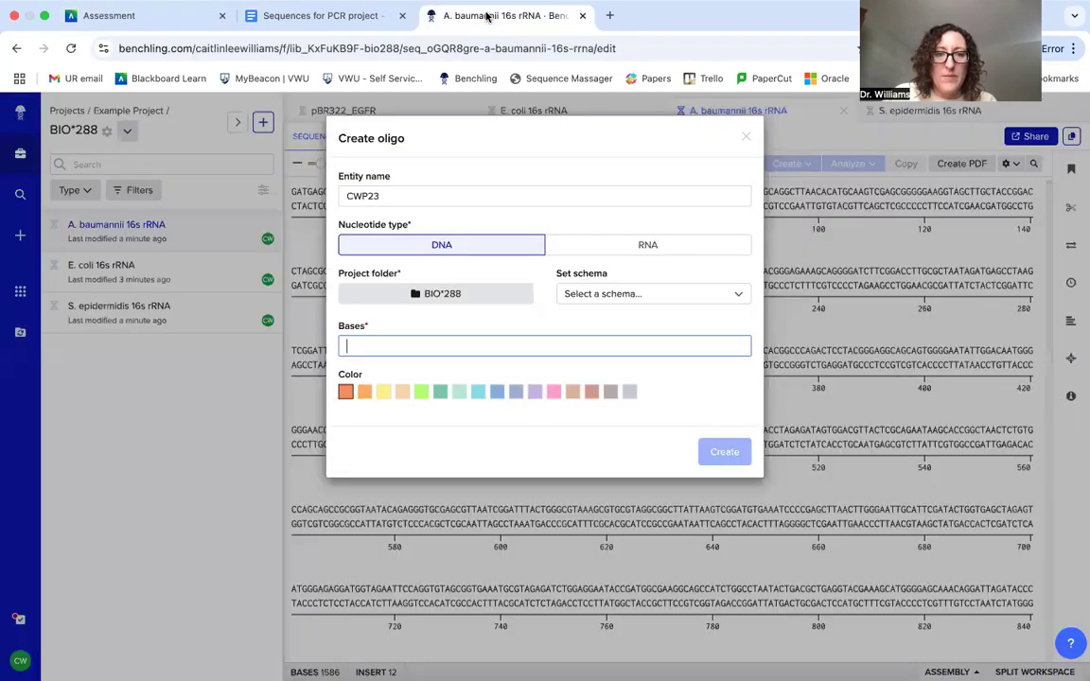
{"action": "key", "text": "super+v"}
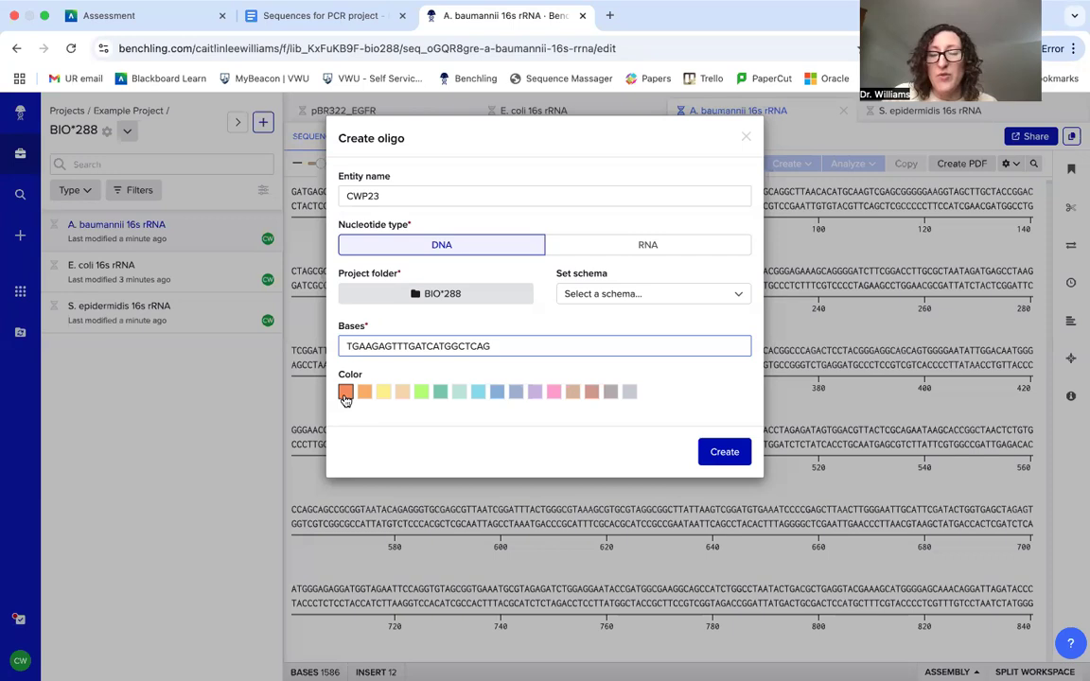
- Check the CWP23 primer's direction in the Blackboard table, give the oligo the darker teal-green color and create it in Benchling
{"action": "left_click", "coordinate": [149, 23]}
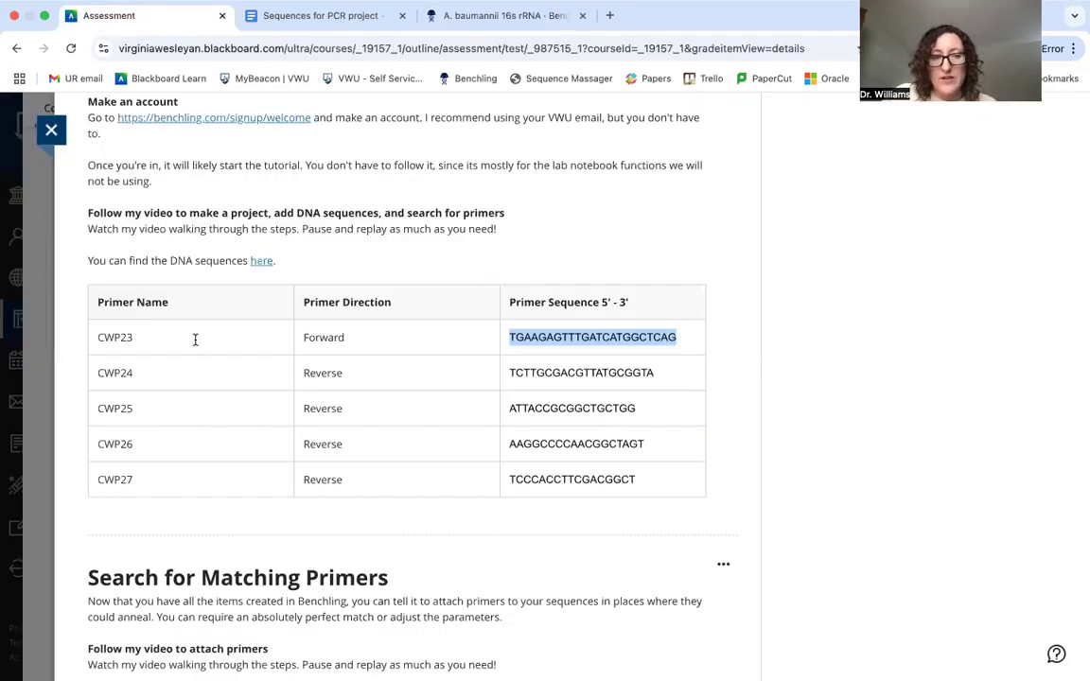
{"action": "left_click", "coordinate": [475, 17]}
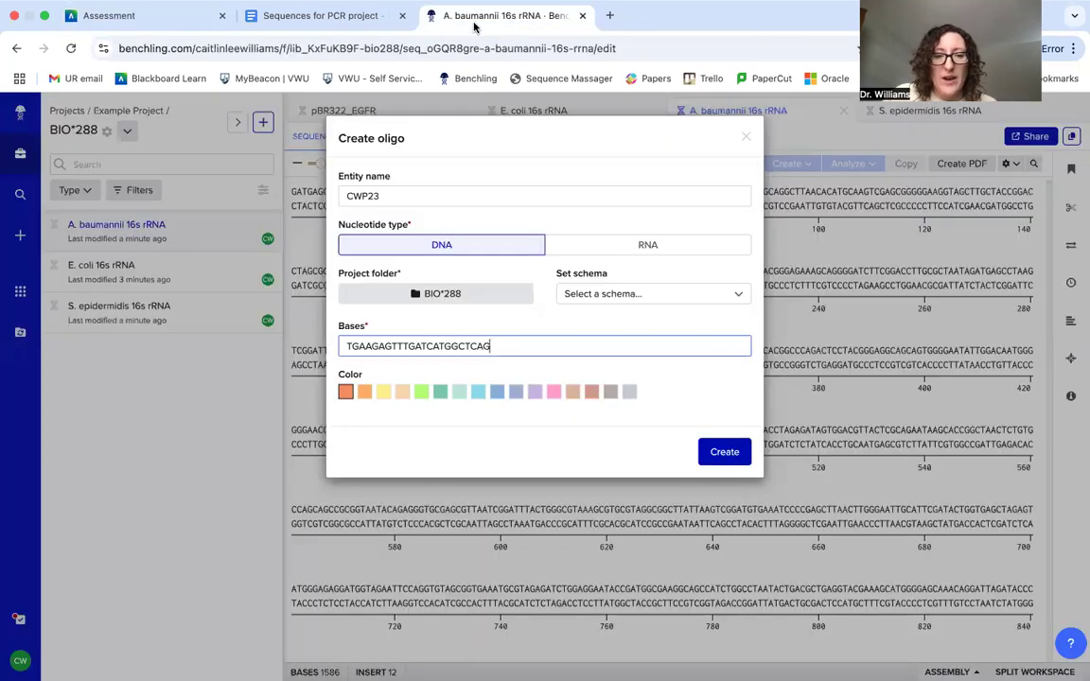
{"action": "left_click", "coordinate": [441, 394]}
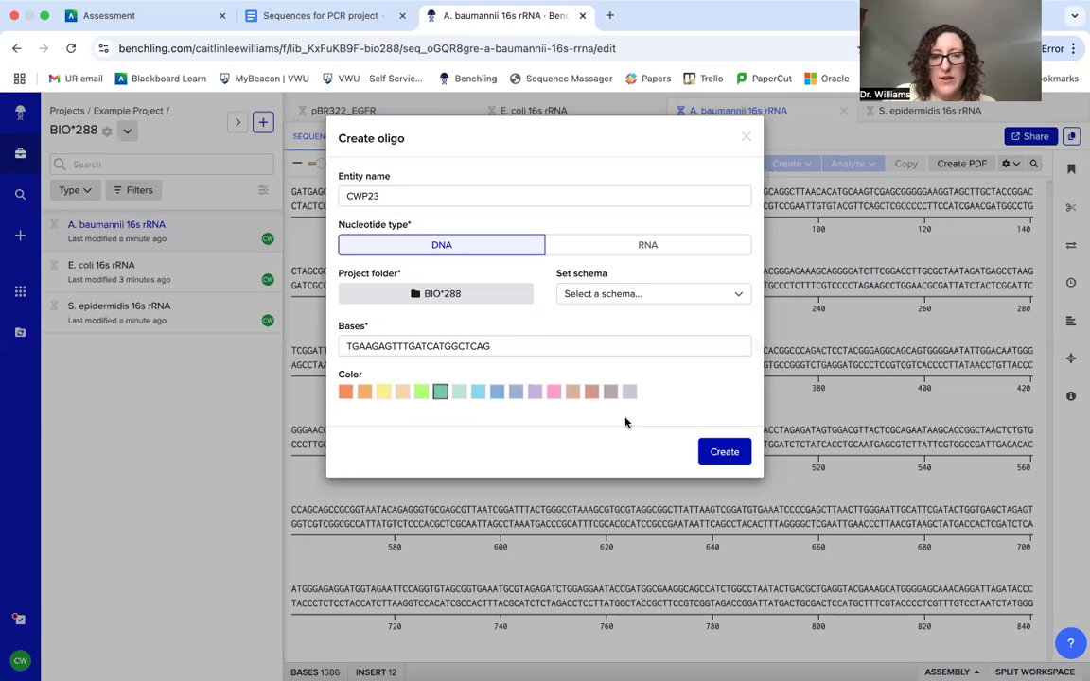
{"action": "left_click", "coordinate": [724, 454]}
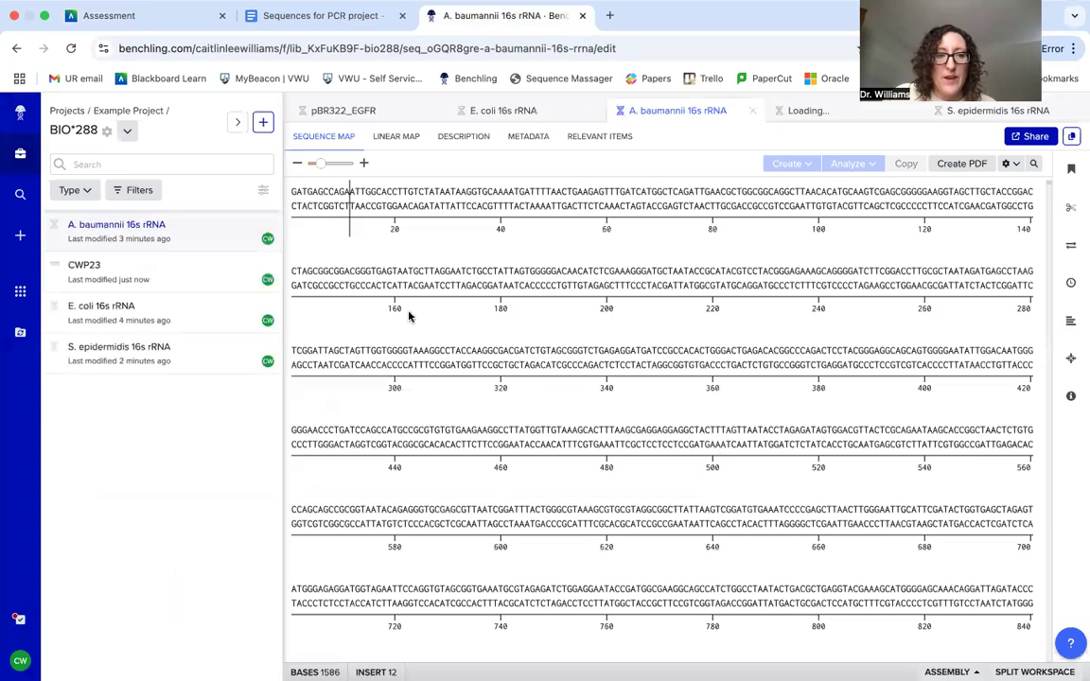
- Review the CWP23 oligo's bases, and close the open CWP23 and pBR322_EGFR sequences
{"action": "left_click", "coordinate": [103, 267]}
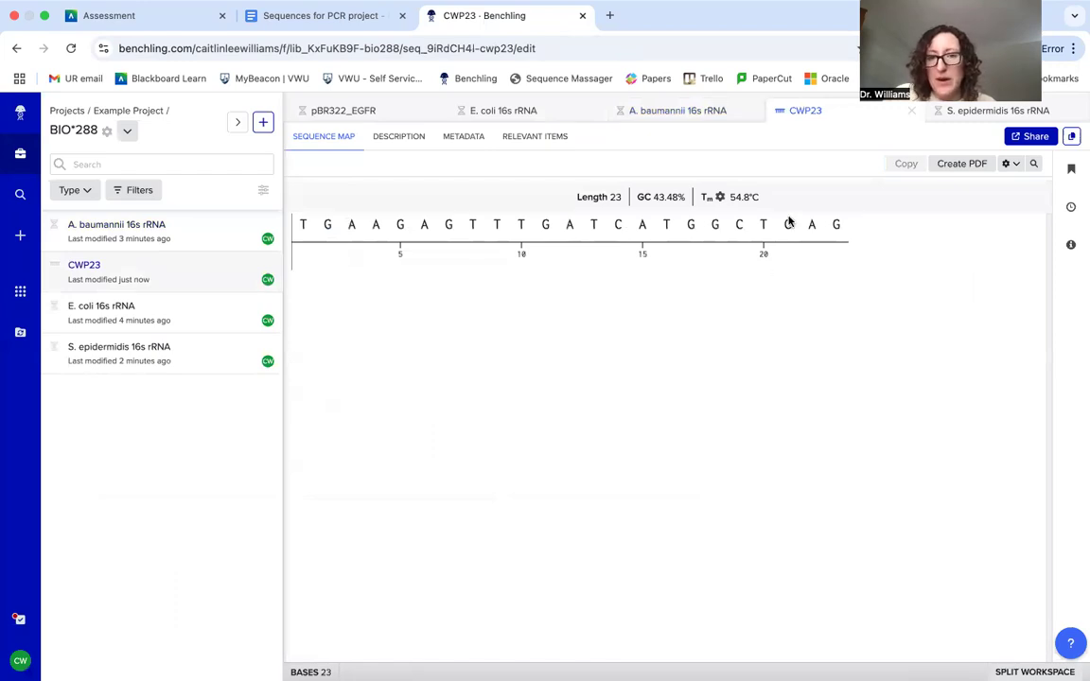
{"action": "left_click", "coordinate": [912, 116]}
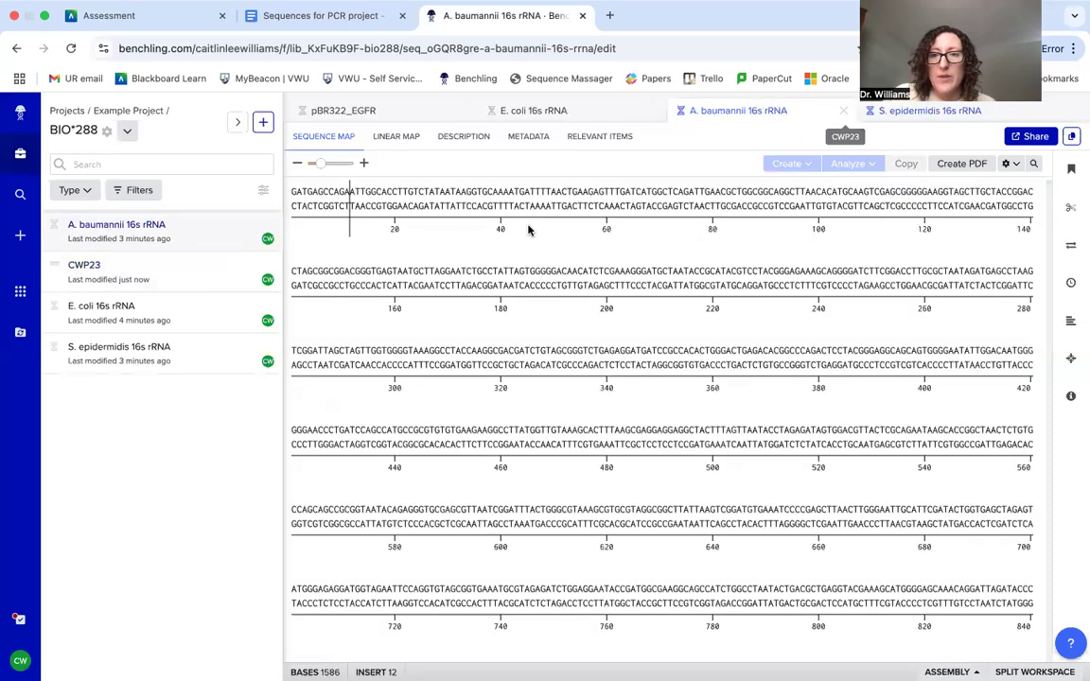
{"action": "left_click", "coordinate": [465, 114]}
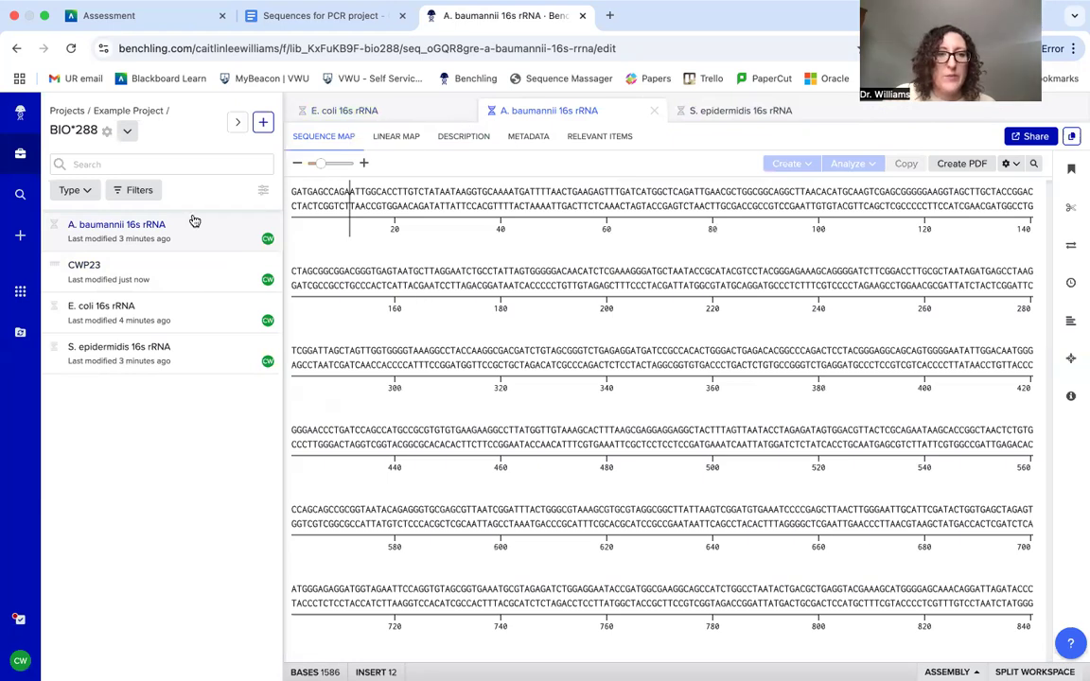
- Start another new DNA oligo in the BIO*288 folder and name it CWP24, copying the name from the Blackboard primer table
{"action": "left_click", "coordinate": [265, 125]}
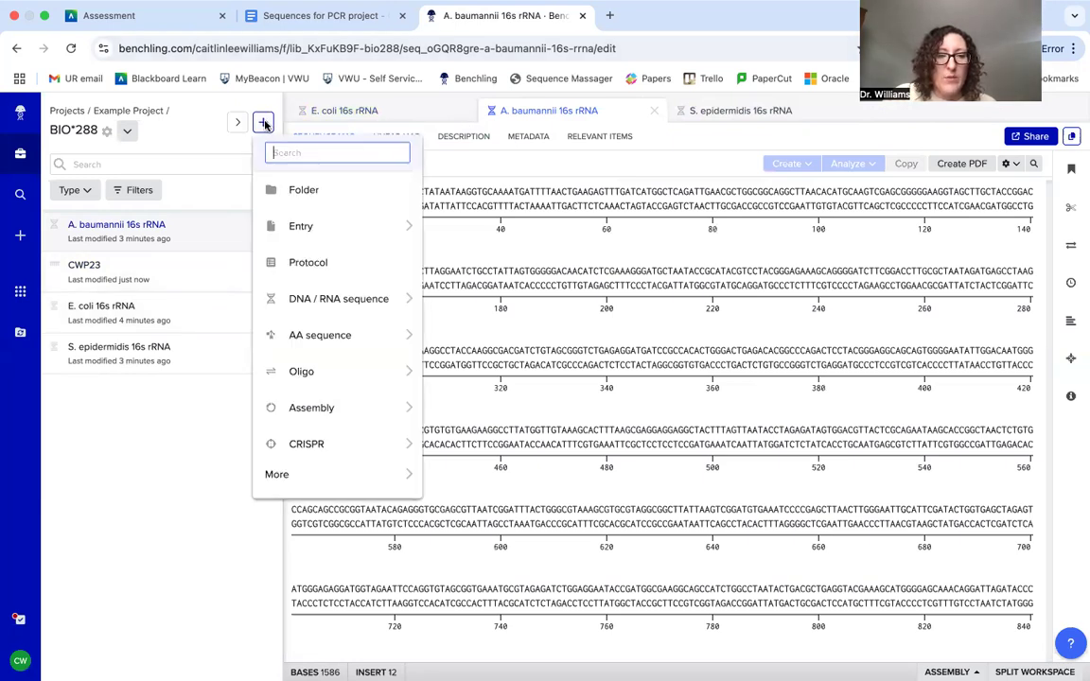
{"action": "mouse_move", "coordinate": [320, 372]}
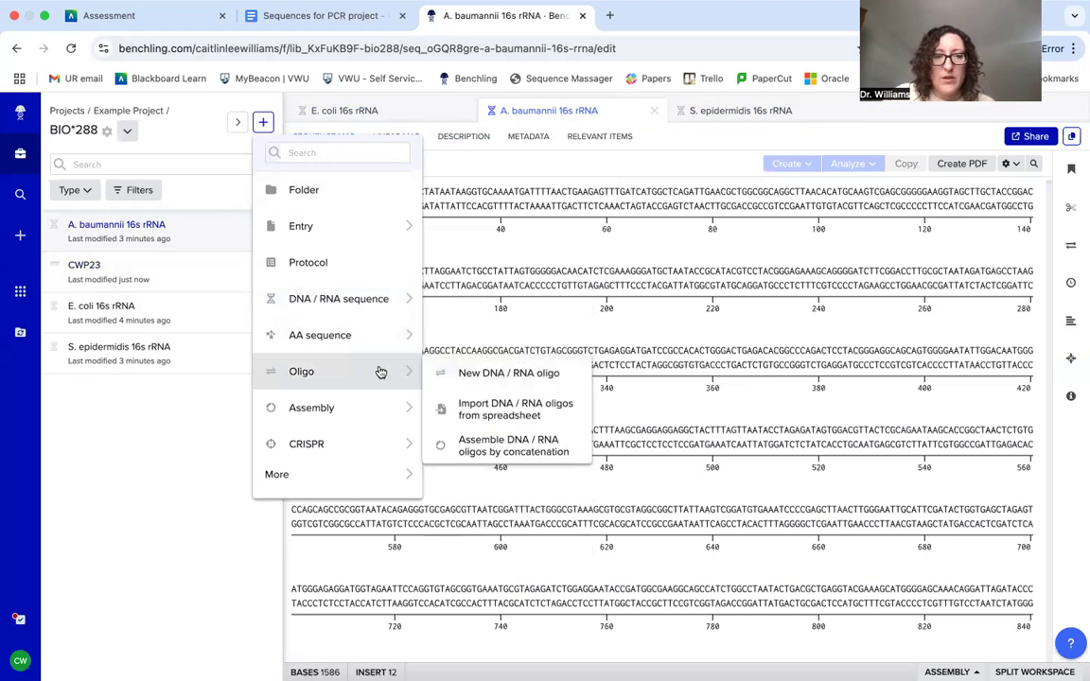
{"action": "left_click", "coordinate": [478, 379]}
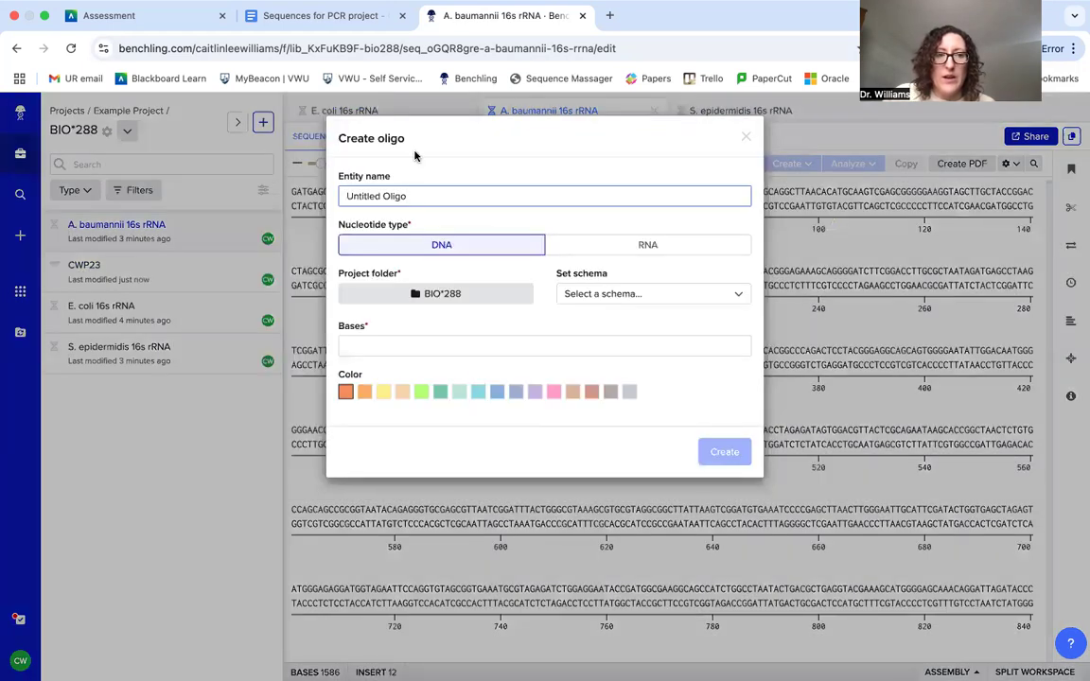
{"action": "left_click", "coordinate": [135, 16]}
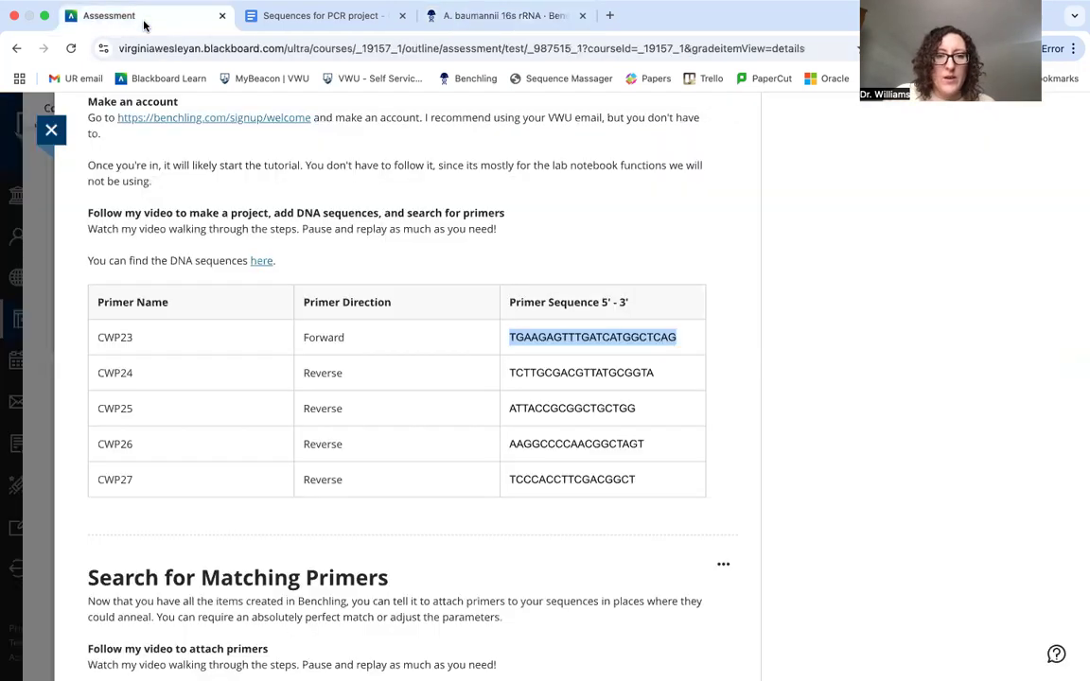
{"action": "double_click", "coordinate": [118, 372]}
{"action": "key", "text": "super+c"}
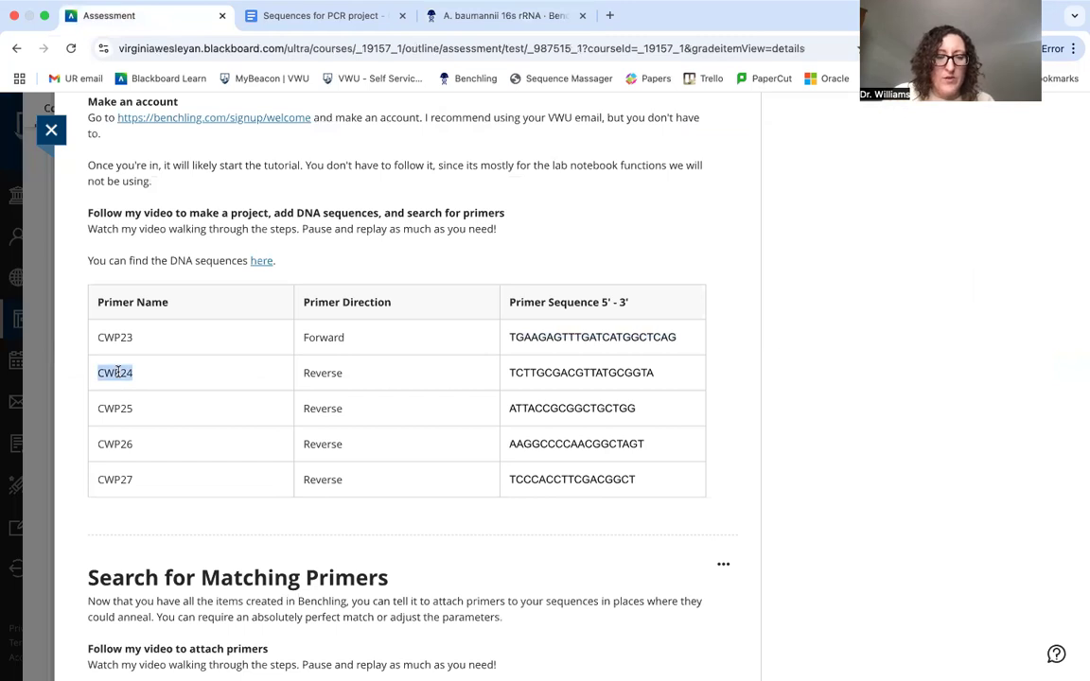
{"action": "left_click", "coordinate": [464, 16]}
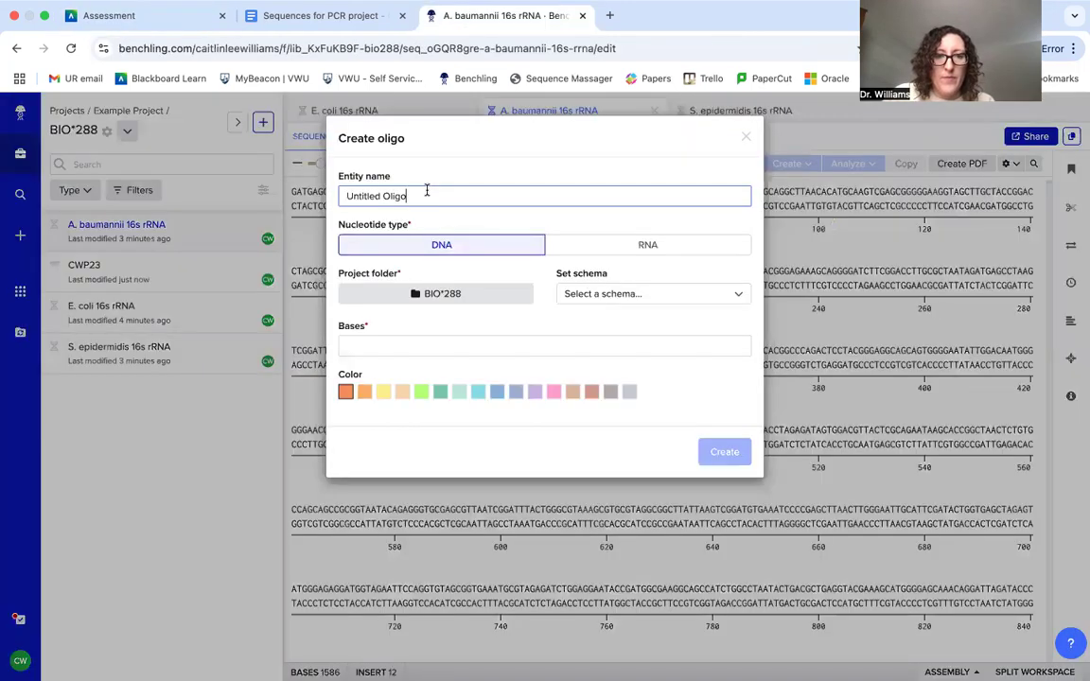
{"action": "key", "text": "super+a"}
{"action": "key", "text": "BackSpace"}
{"action": "key", "text": "super+v"}
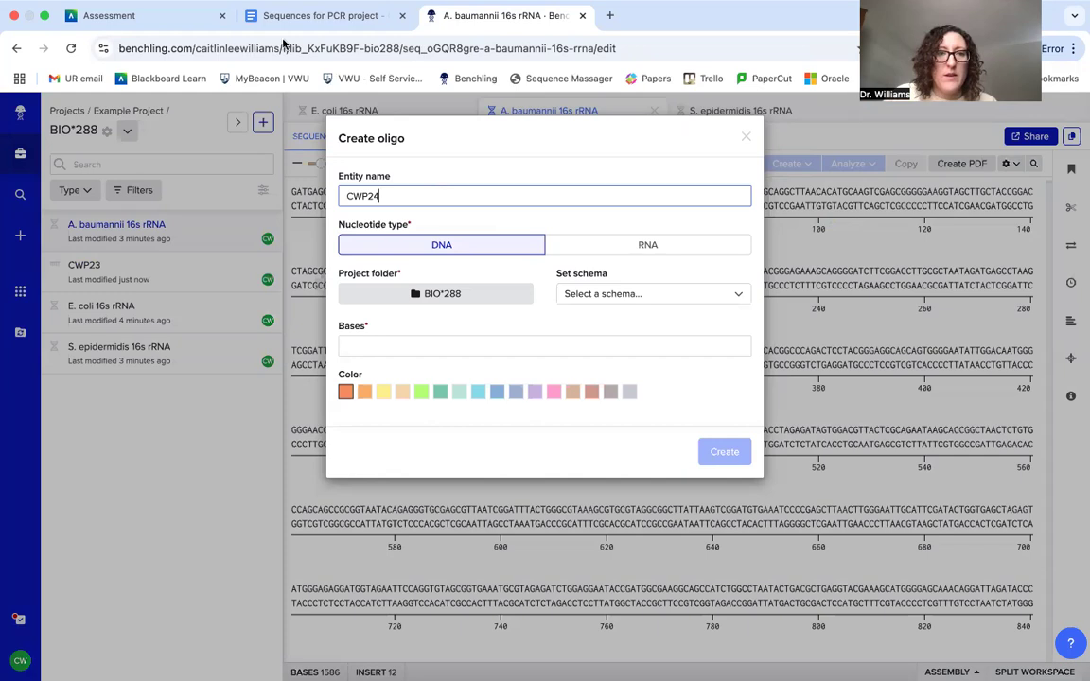
- Copy the CWP24 primer sequence TCTTGCGACGTTATGCGGTA from the Blackboard table into the new oligo's bases in Benchling
{"action": "left_click", "coordinate": [142, 40]}
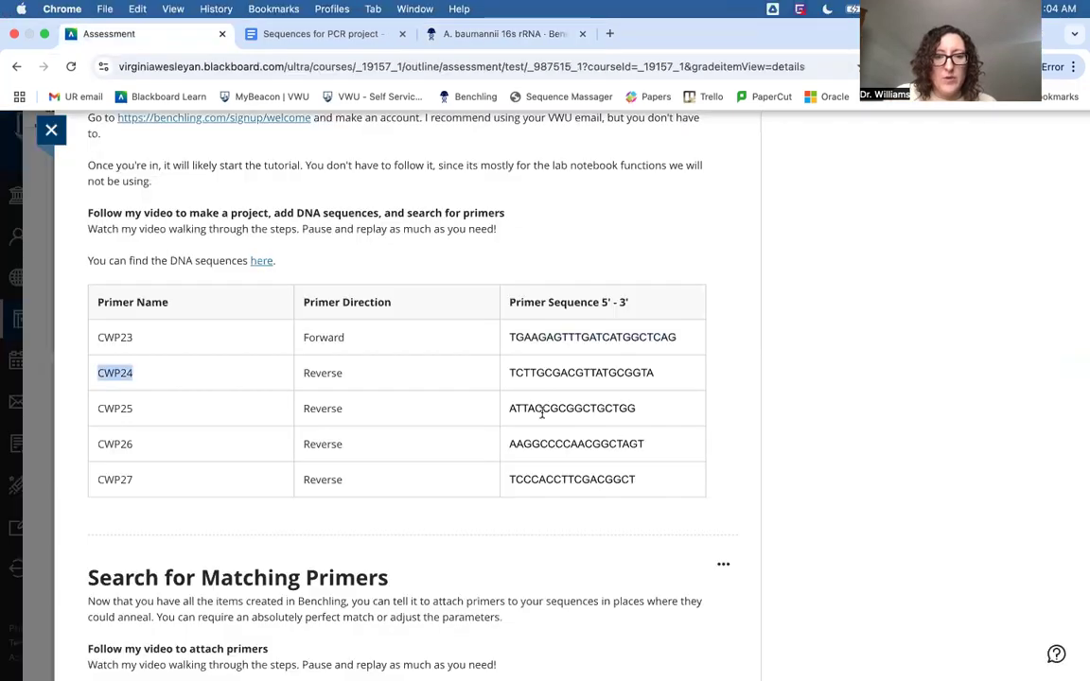
{"action": "double_click", "coordinate": [560, 378]}
{"action": "key", "text": "super+c"}
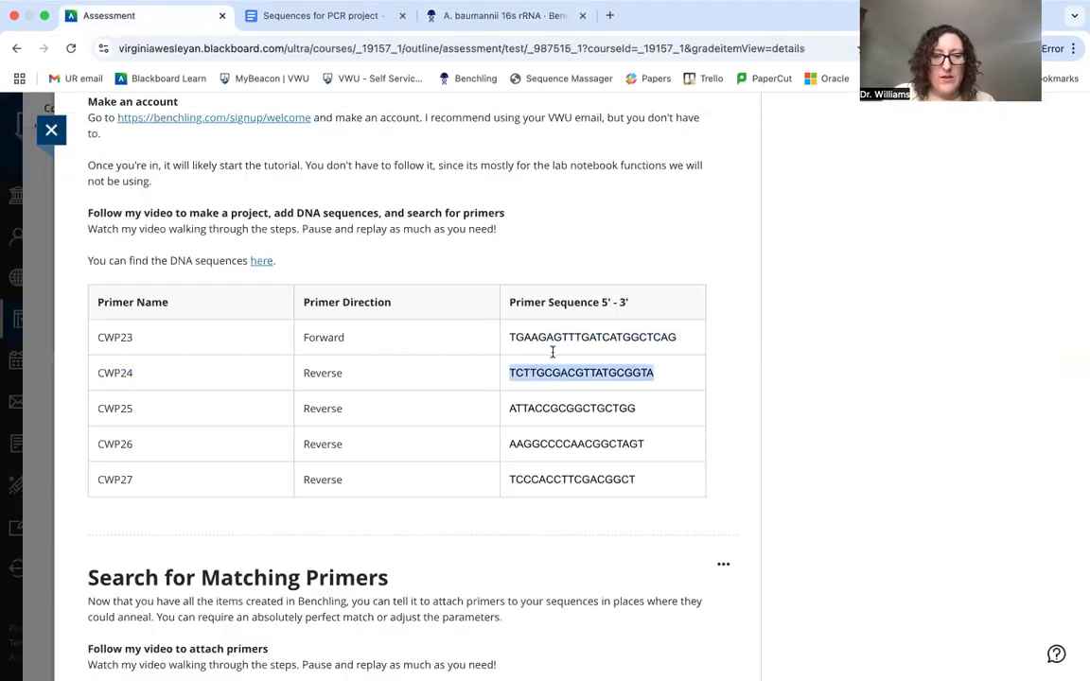
{"action": "key", "text": "super+shift+slash"}
{"action": "left_click", "coordinate": [390, 38]}
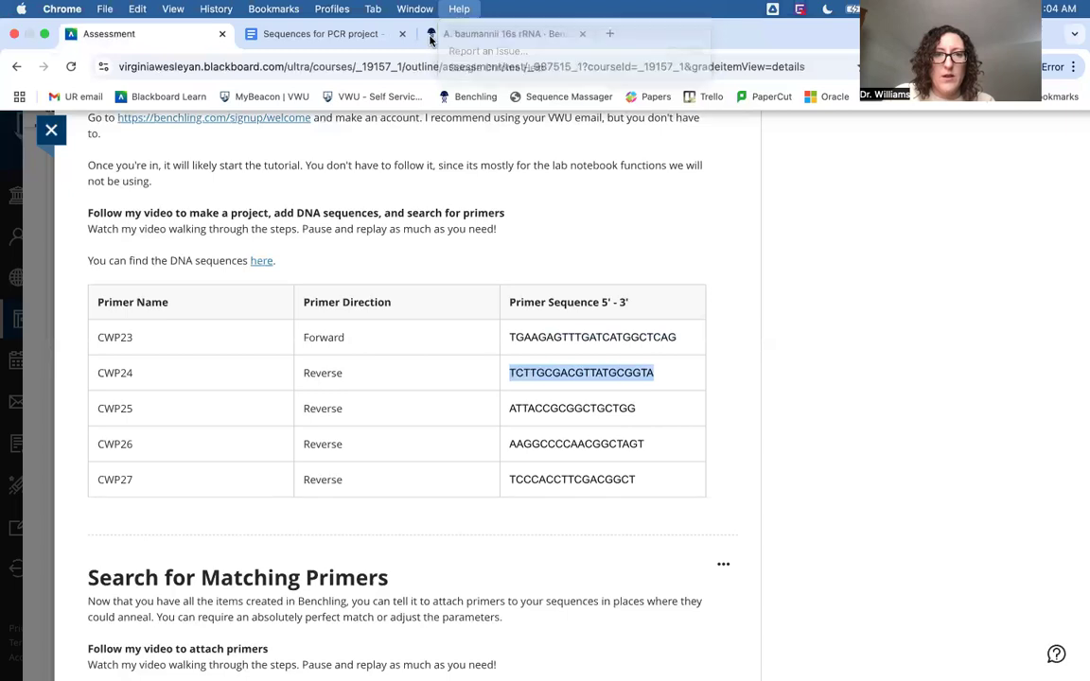
{"action": "left_click", "coordinate": [435, 35]}
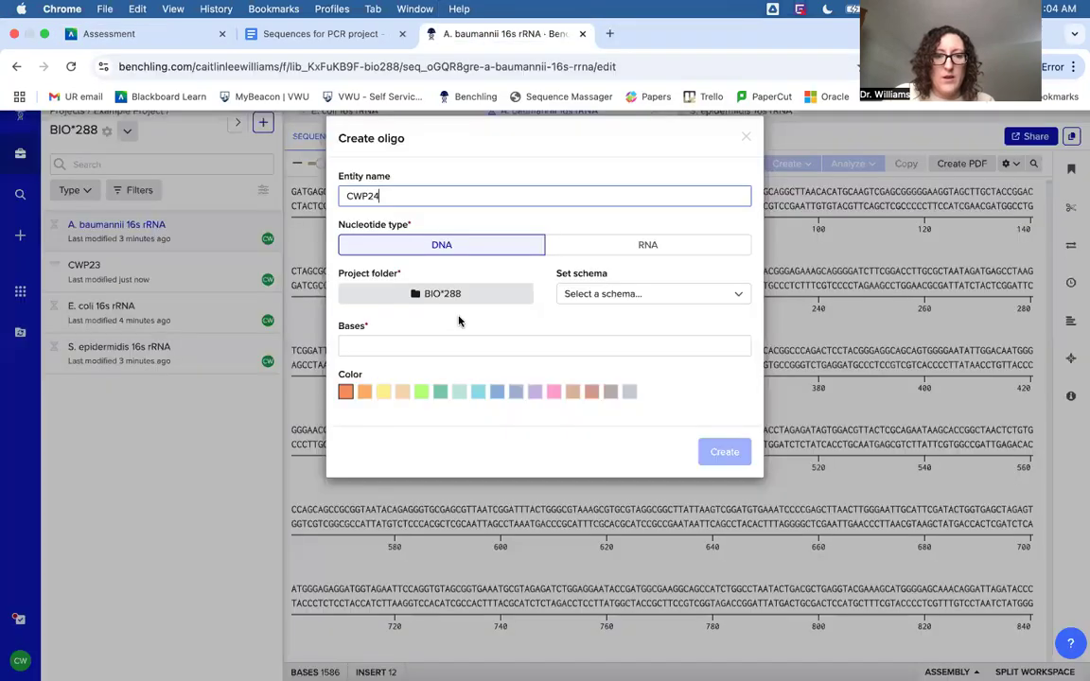
{"action": "left_click", "coordinate": [389, 344]}
{"action": "key", "text": "super+v"}
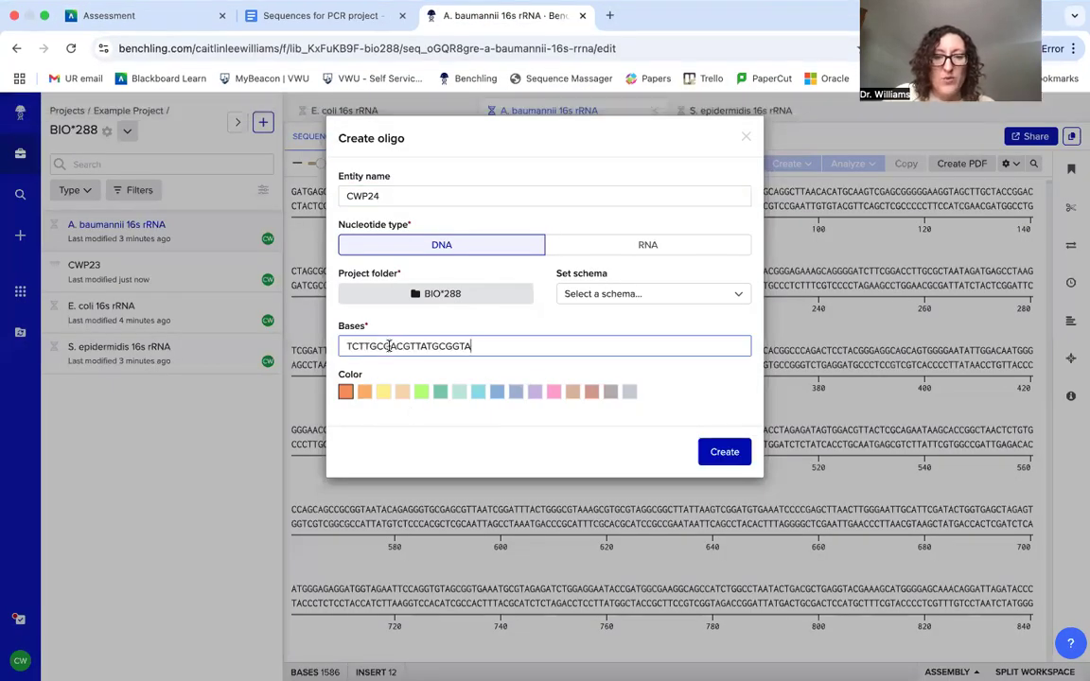
- Create the CWP24 oligo with the red-orange color and close its sequence view
{"action": "left_click", "coordinate": [346, 393]}
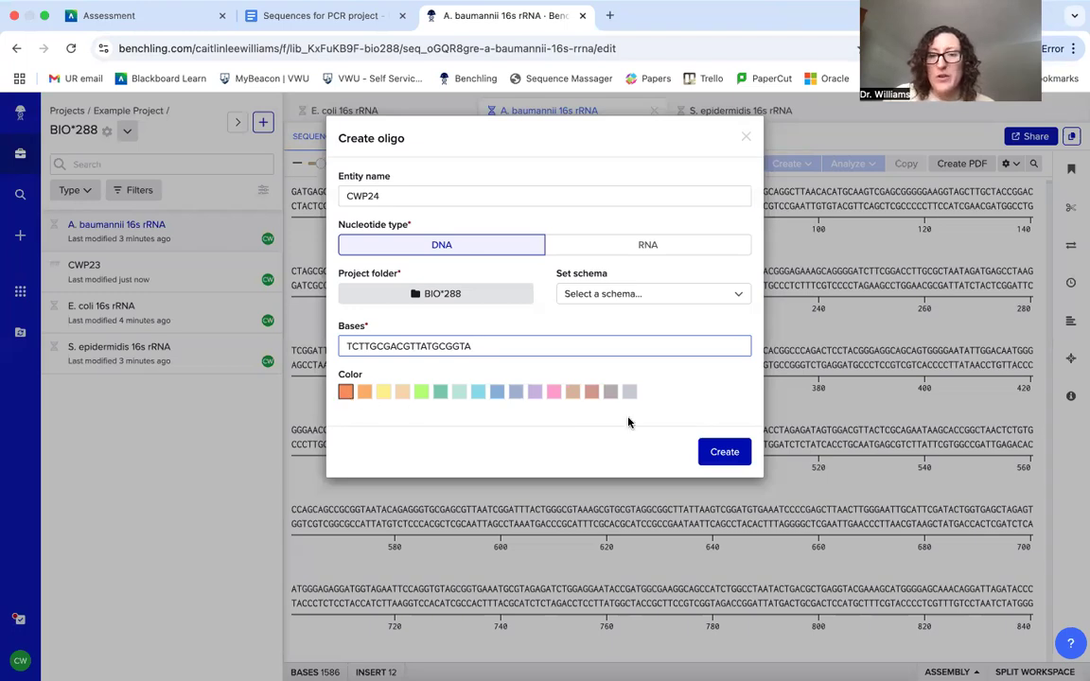
{"action": "left_click", "coordinate": [716, 454]}
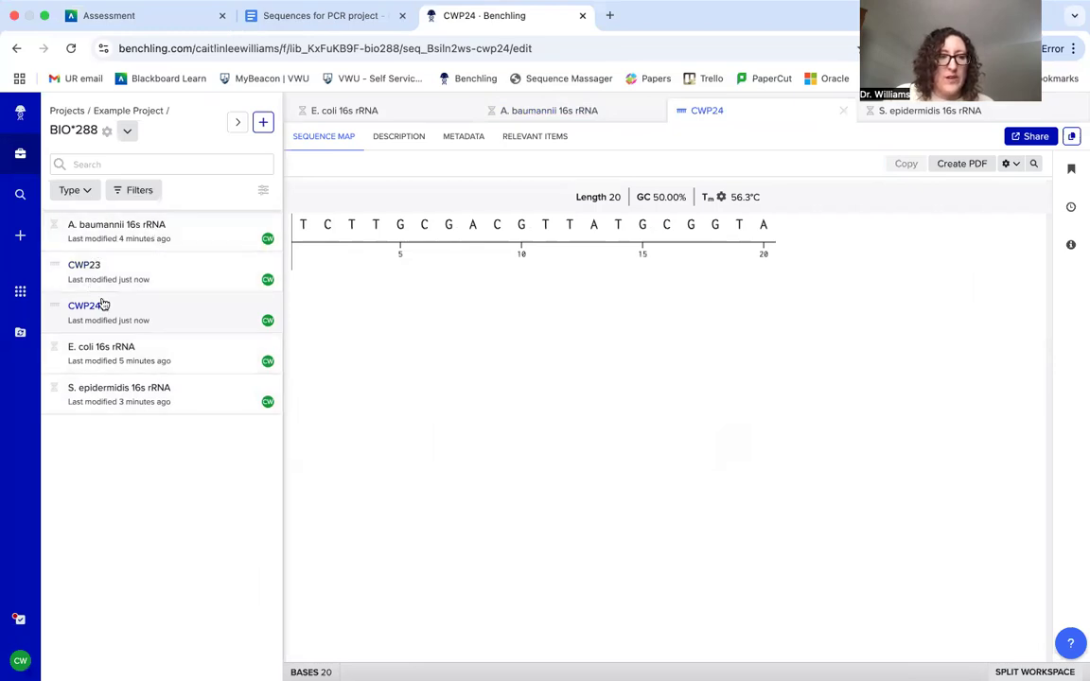
{"action": "left_click", "coordinate": [845, 114]}
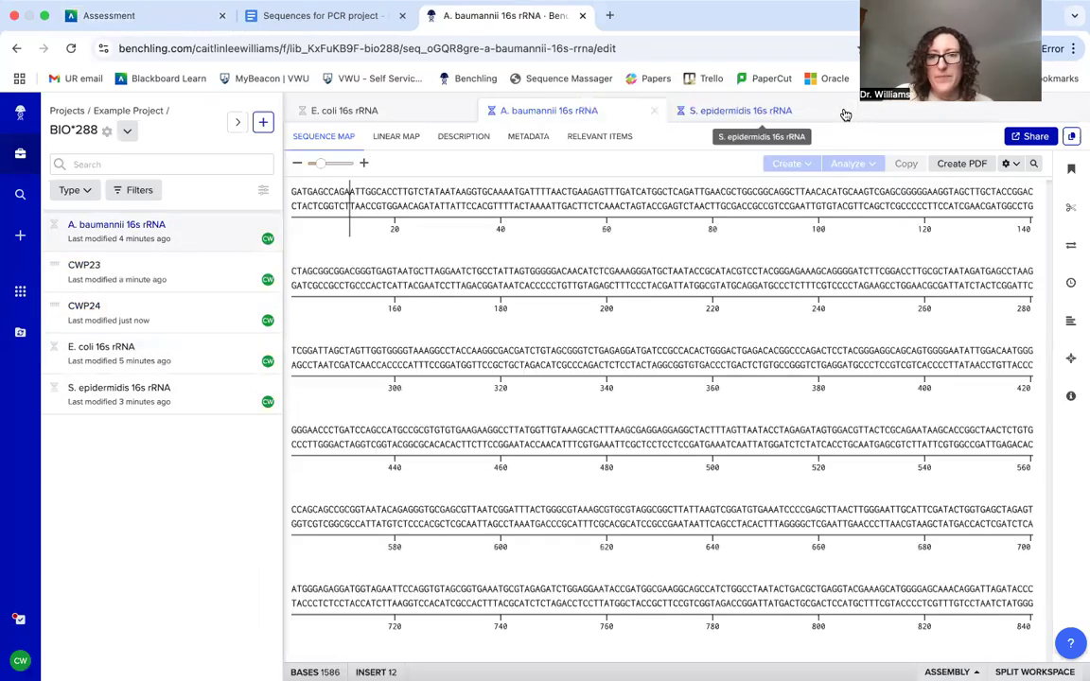